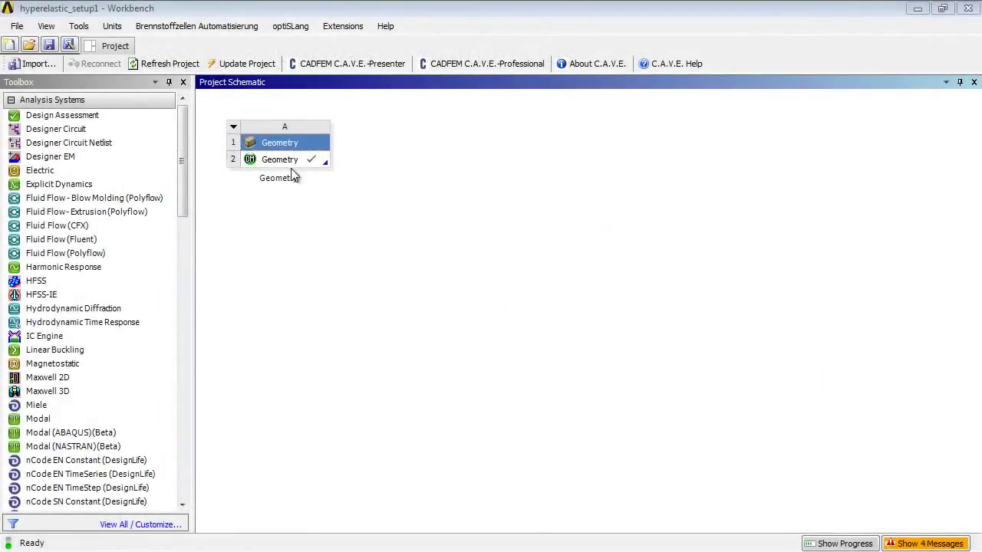
# Open the A2 geometry in DesignModeler and orbit it into an oblique 3-D view
pyautogui.click(299, 163)
pyautogui.rightClick(299, 161)
pyautogui.click(377, 169)
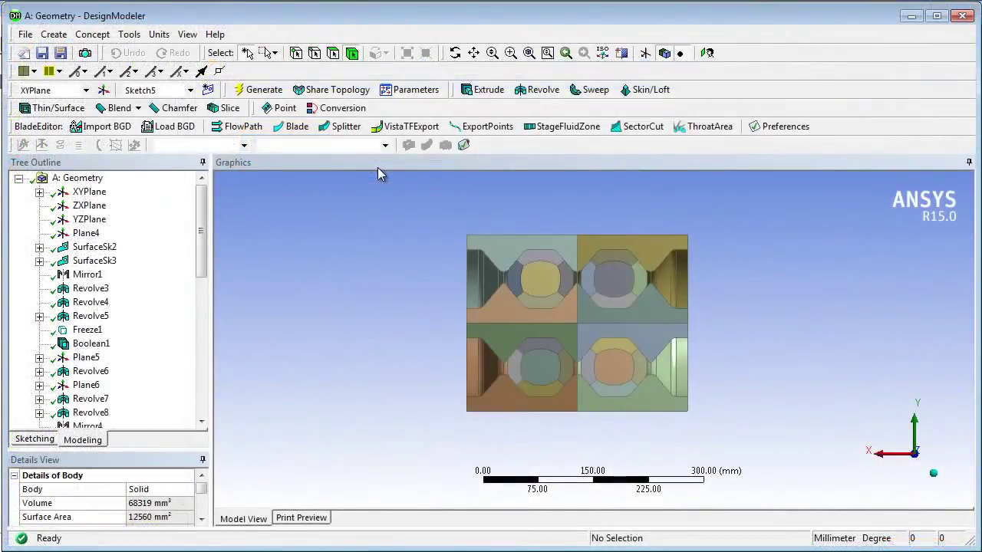
pyautogui.moveTo(399, 338); pyautogui.dragTo(510, 339, button='middle')
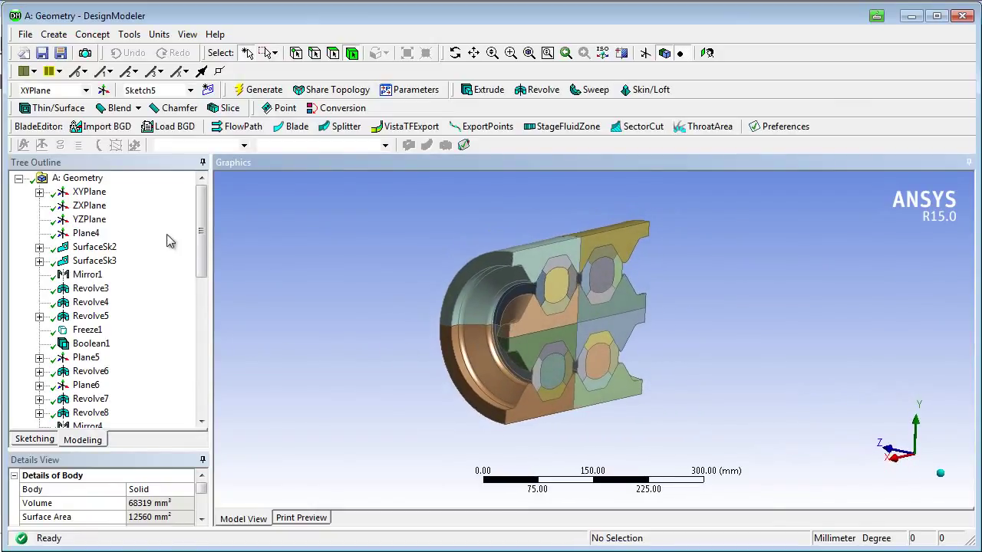
# Highlight the sleeve, shaft and elastomer parts in turn, orbiting the model to inspect each
pyautogui.click(203, 337)
pyautogui.moveTo(206, 336); pyautogui.dragTo(204, 386)
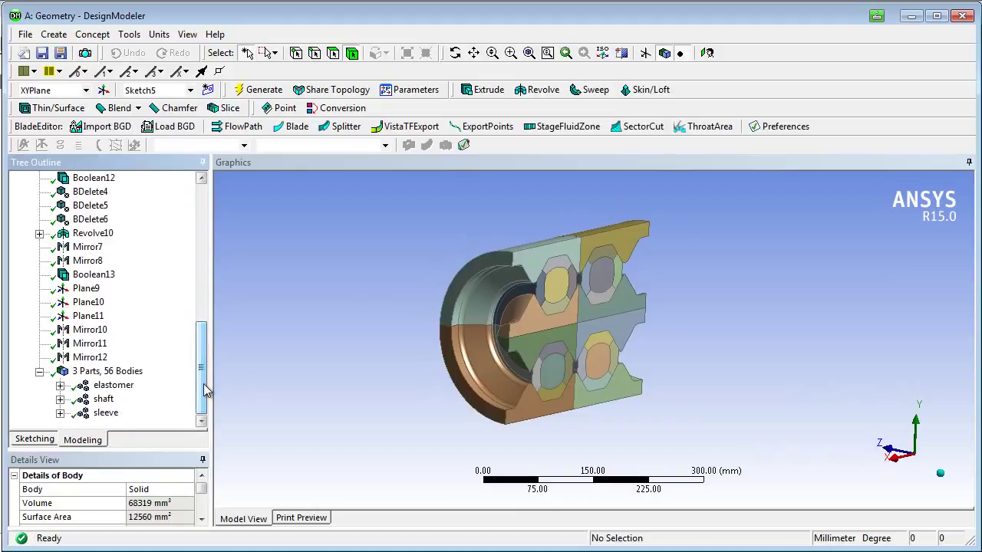
pyautogui.click(105, 414)
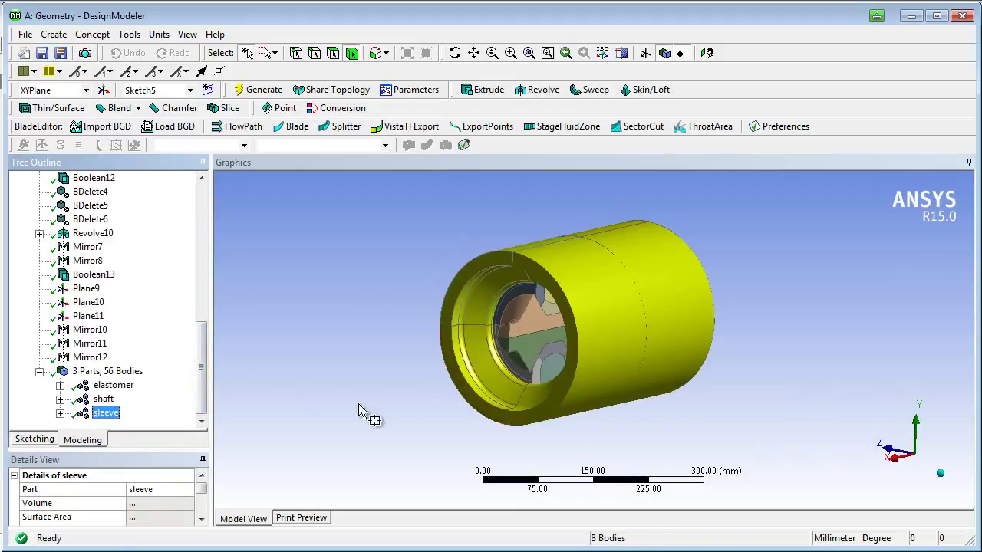
pyautogui.click(104, 400)
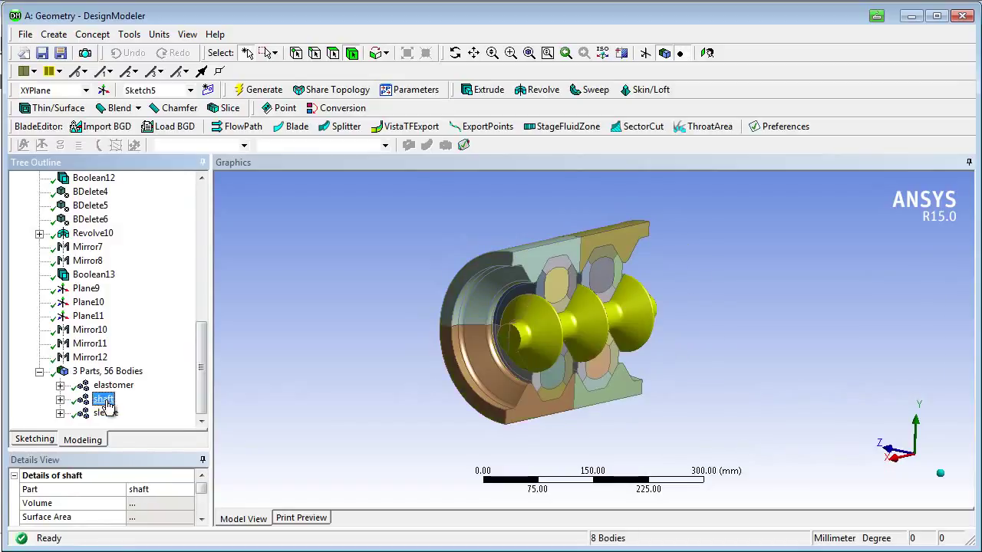
pyautogui.moveTo(491, 395); pyautogui.dragTo(414, 402, button='middle')
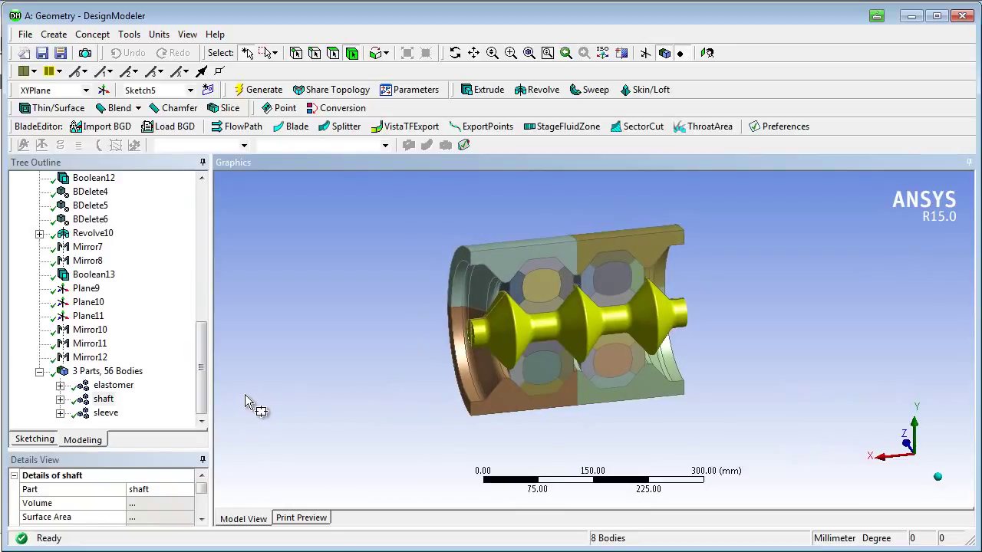
pyautogui.click(107, 386)
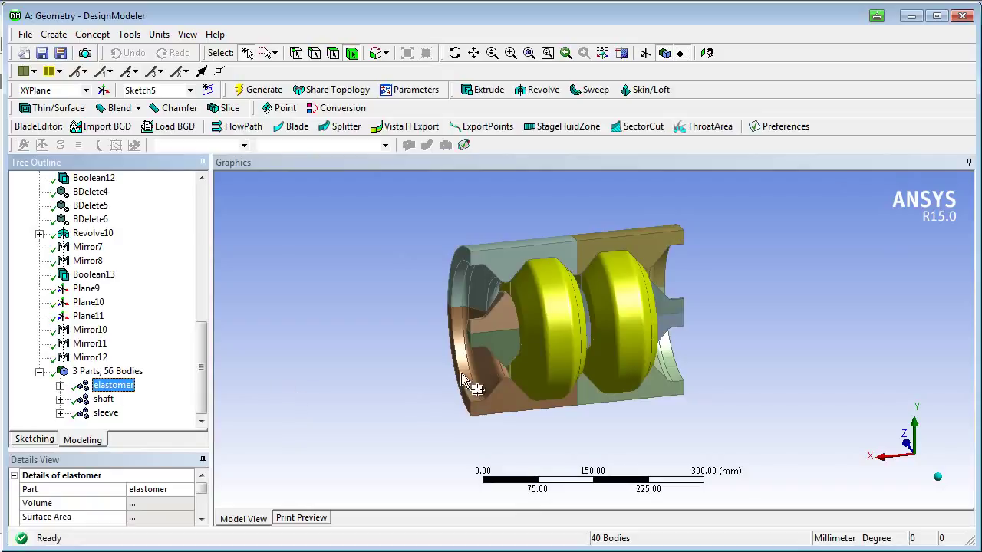
pyautogui.moveTo(445, 383); pyautogui.dragTo(476, 399, button='middle')
# Hide all bodies except the elastomer and orbit it for inspection
pyautogui.rightClick(112, 385)
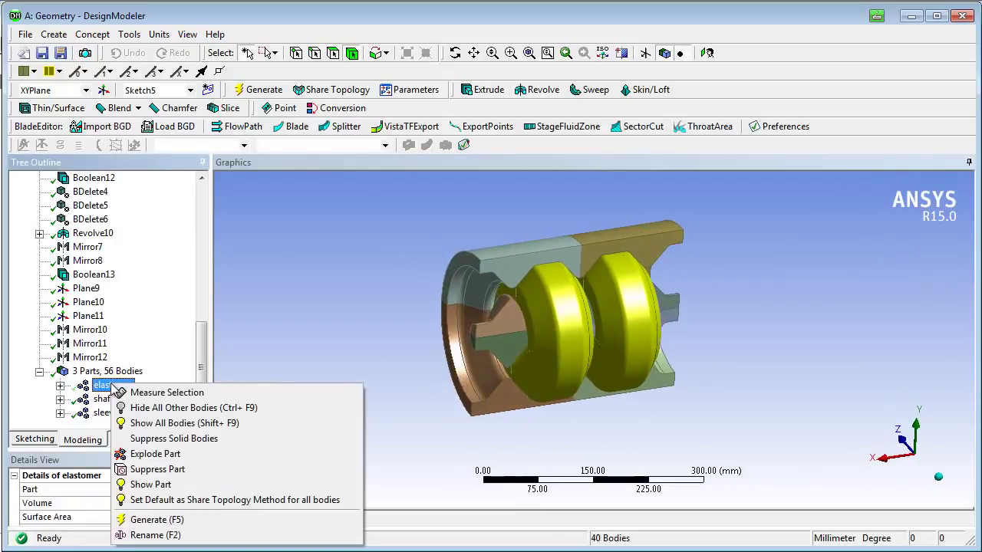
pyautogui.click(149, 409)
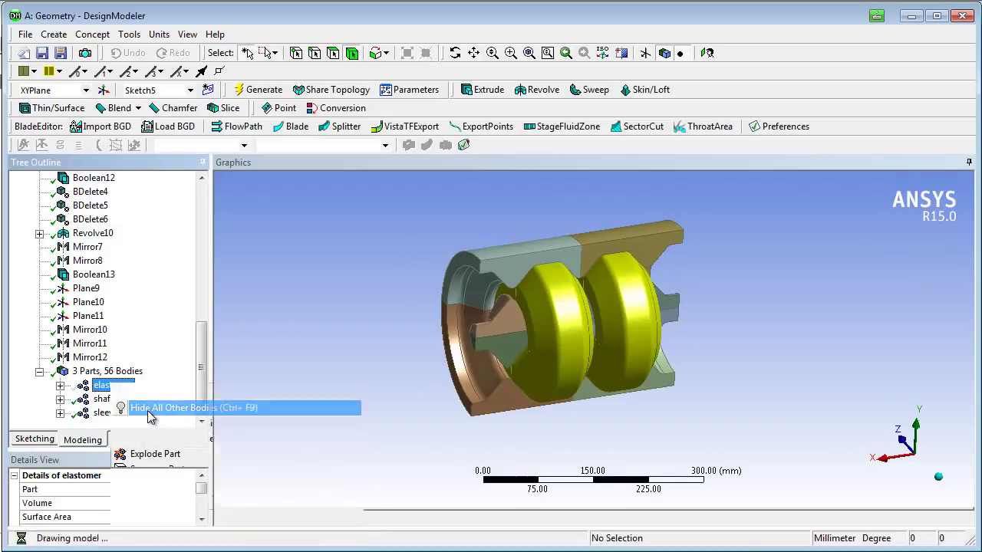
pyautogui.moveTo(405, 383); pyautogui.dragTo(549, 376, button='middle')
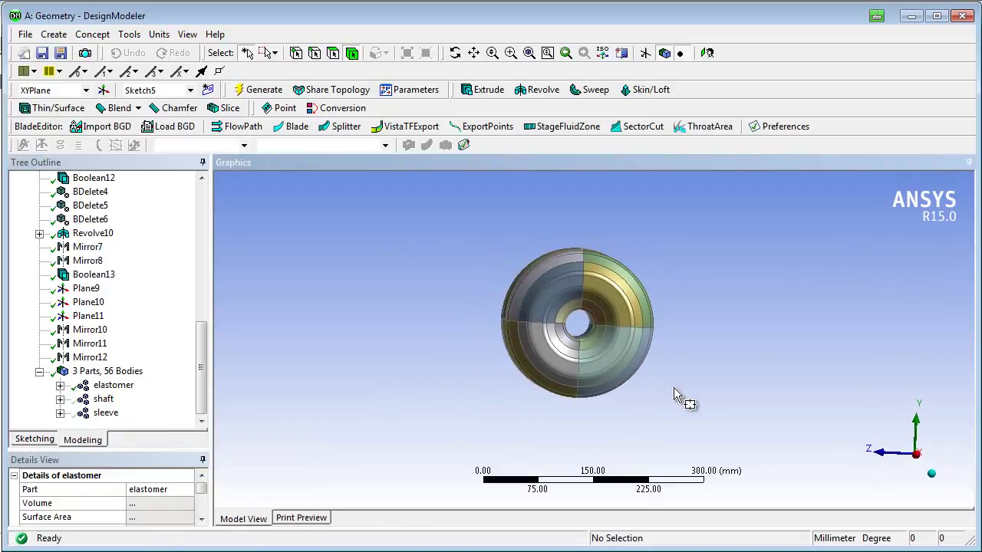
# Hide one quarter of the elastomer bodies, then show all bodies again
pyautogui.click(623, 279)
pyautogui.rightClick(621, 251)
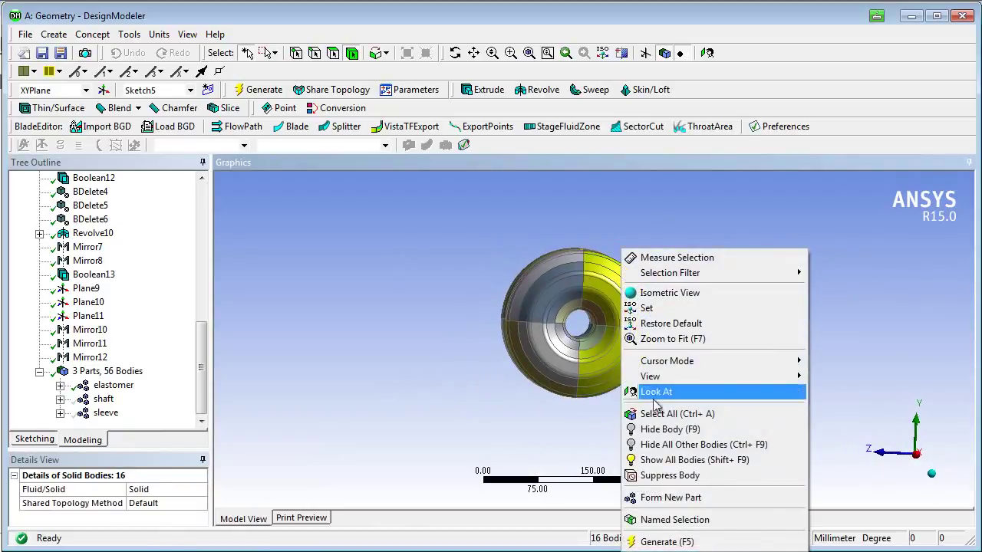
pyautogui.click(637, 428)
pyautogui.moveTo(635, 424); pyautogui.dragTo(494, 410, button='middle')
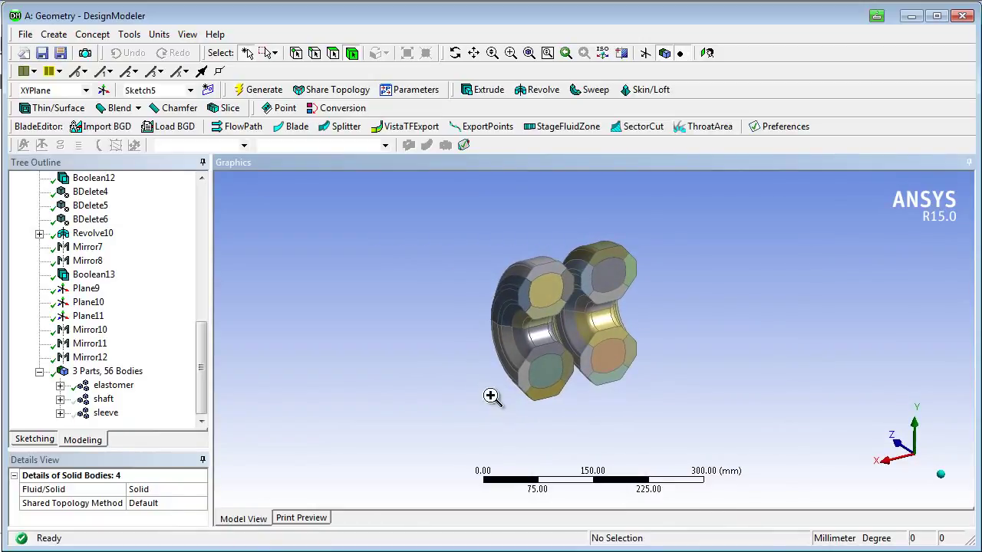
pyautogui.rightClick(492, 402)
pyautogui.click(523, 362)
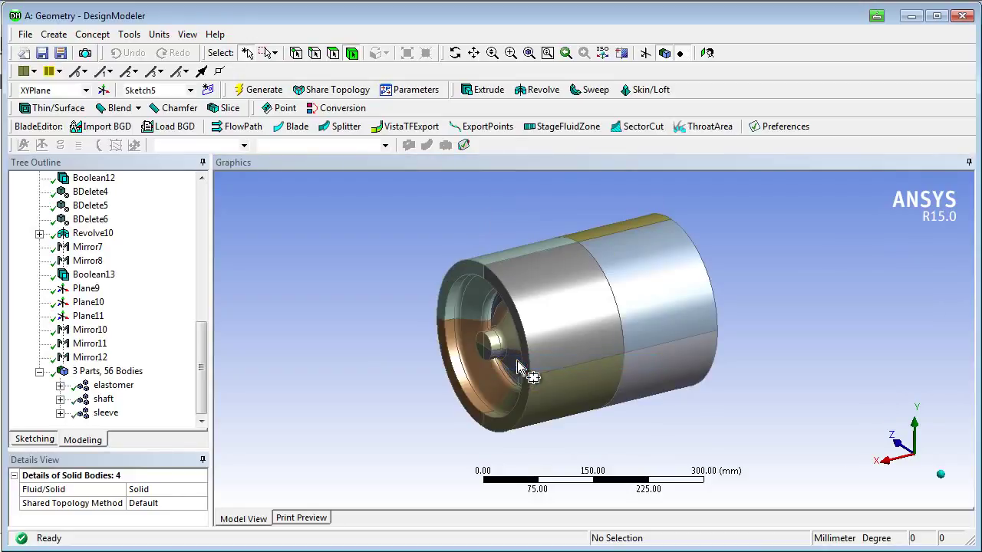
# Hide the right half, half of the rest, then seven more bodies, leaving one quarter segment
pyautogui.moveTo(583, 391); pyautogui.dragTo(500, 346, button='middle')
pyautogui.moveTo(693, 432); pyautogui.dragTo(590, 223)
pyautogui.rightClick(594, 218)
pyautogui.click(608, 390)
pyautogui.moveTo(609, 390); pyautogui.dragTo(739, 357, button='middle')
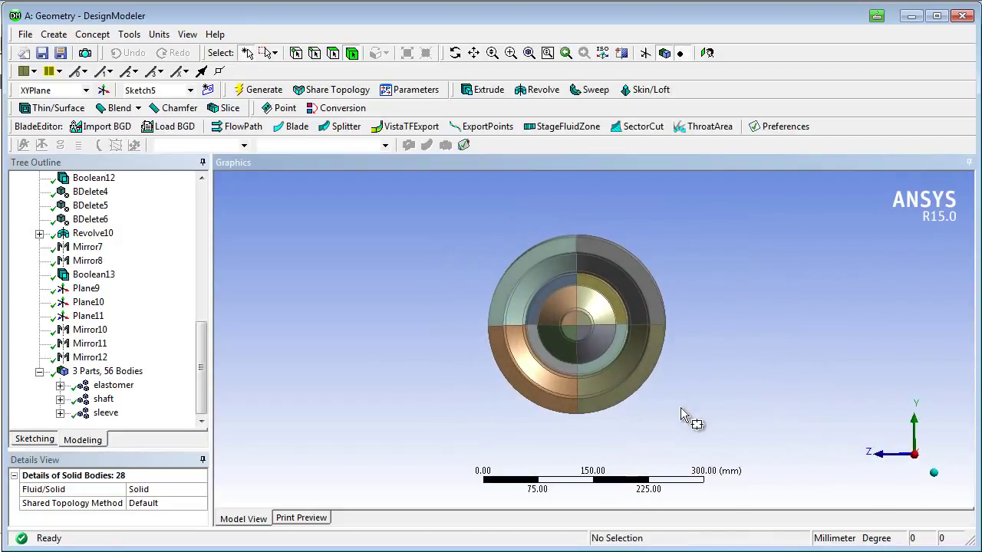
pyautogui.moveTo(686, 416); pyautogui.dragTo(591, 232)
pyautogui.rightClick(601, 223)
pyautogui.click(650, 403)
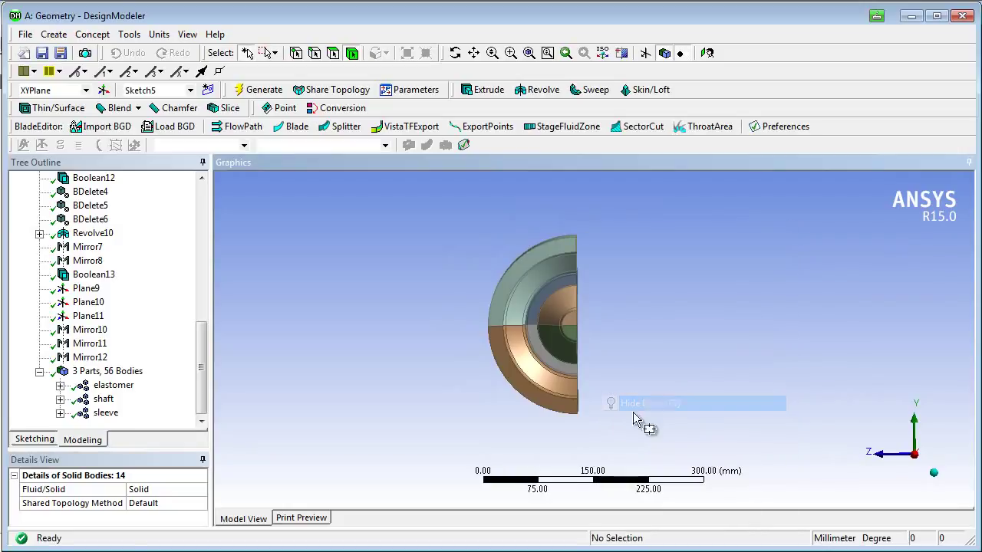
pyautogui.moveTo(634, 428); pyautogui.dragTo(458, 342)
pyautogui.rightClick(454, 335)
pyautogui.click(499, 211)
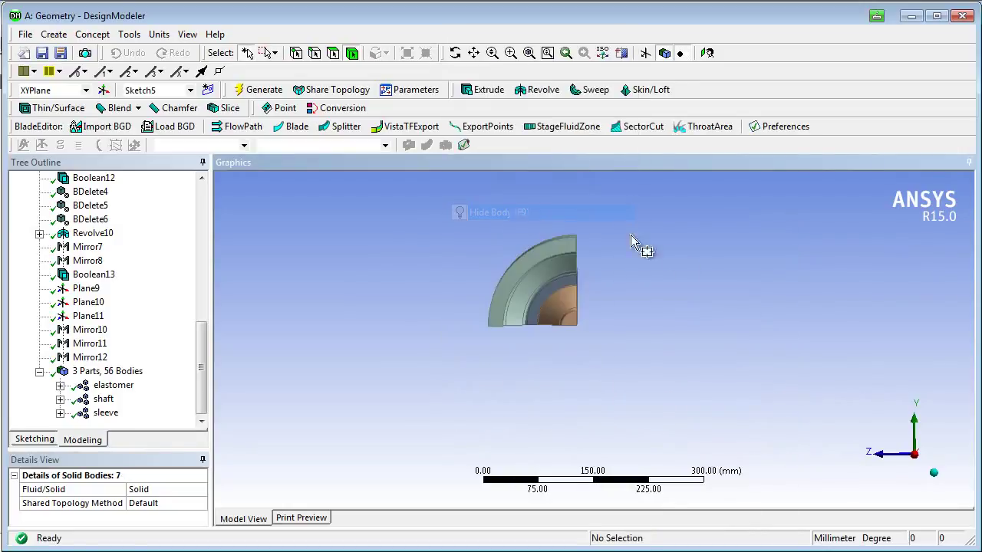
pyautogui.moveTo(680, 263); pyautogui.dragTo(450, 222, button='middle')
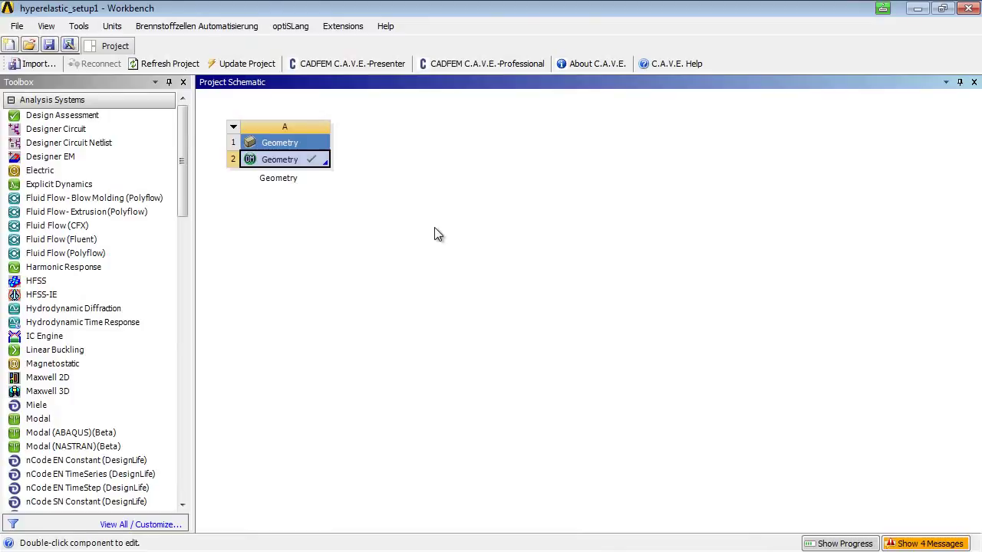
# Add a Static Structural system sharing the A2 geometry and edit its Engineering Data
pyautogui.moveTo(182, 212); pyautogui.dragTo(179, 290)
pyautogui.moveTo(54, 401); pyautogui.dragTo(320, 163)
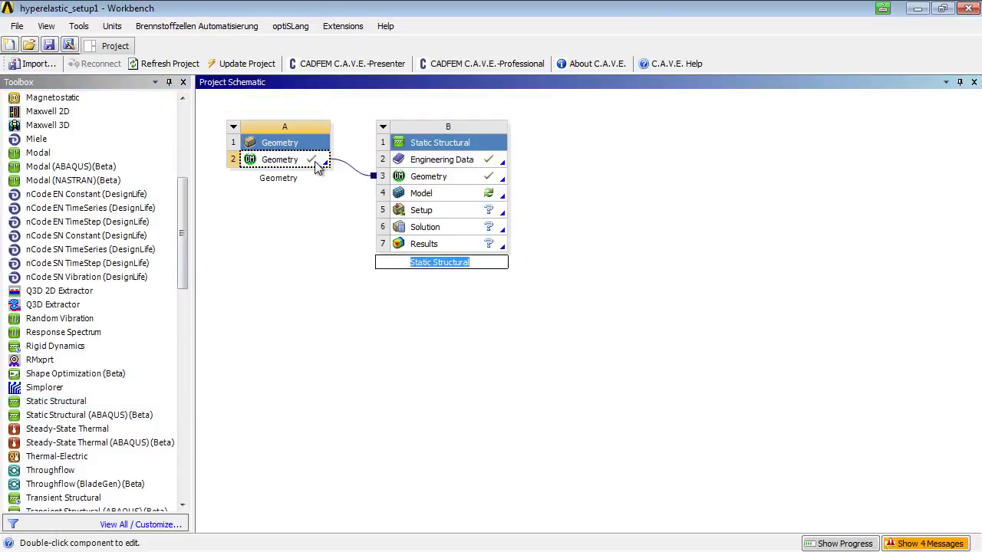
pyautogui.rightClick(441, 160)
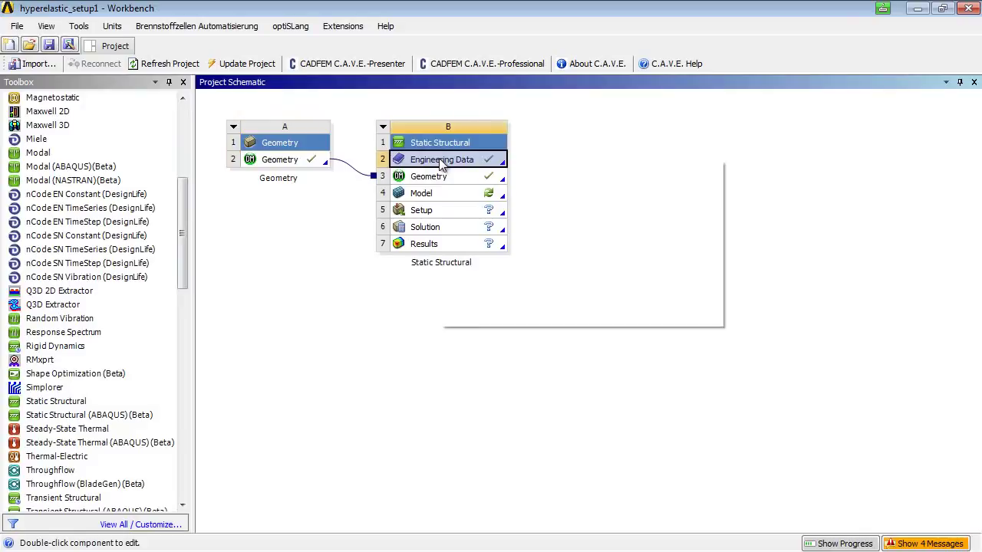
pyautogui.click(477, 168)
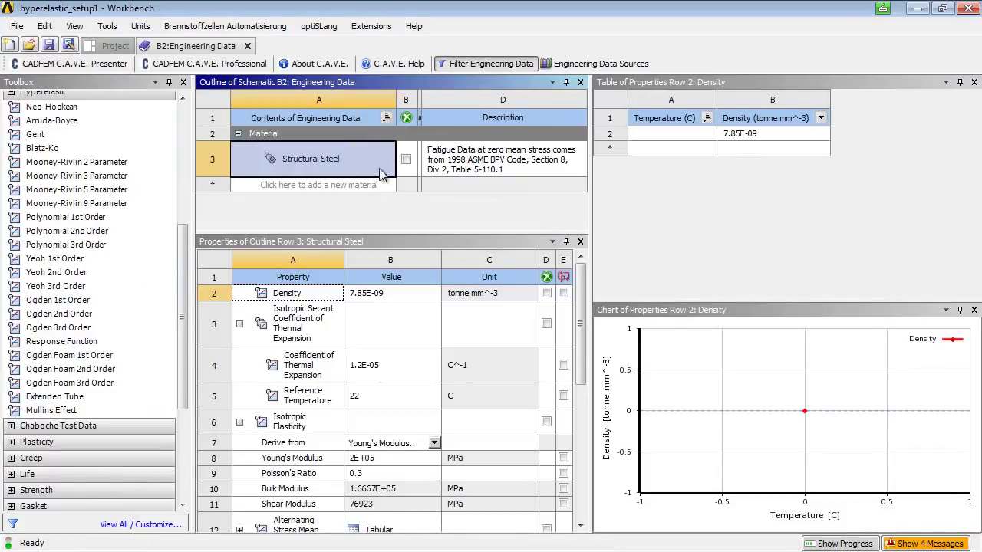
# Create a new material named 'hyperelastic'
pyautogui.click(362, 186)
pyautogui.write('hyperelastic')
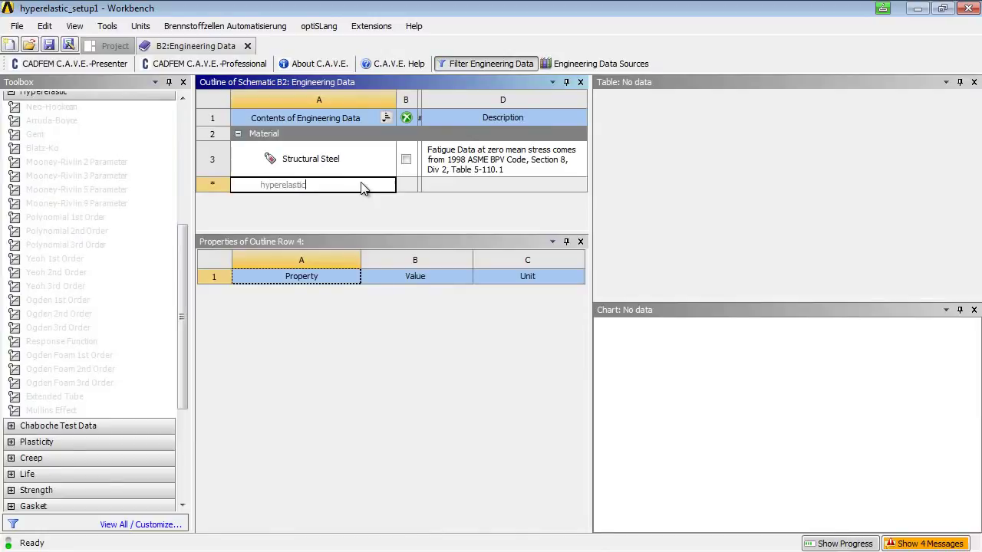
pyautogui.press('Return')
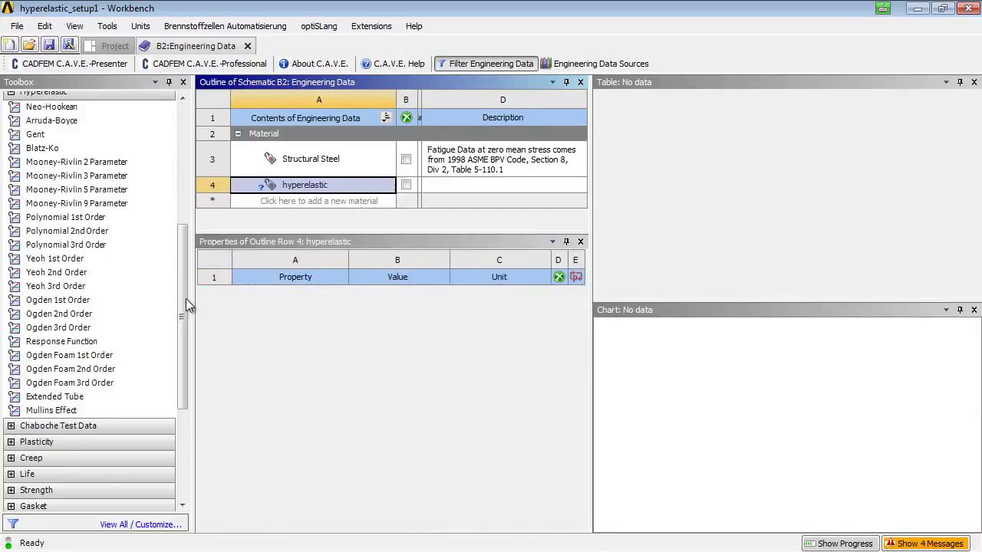
# Add Uniaxial Test Data to hyperelastic and paste in the strain–stress values
pyautogui.moveTo(182, 296); pyautogui.dragTo(185, 191)
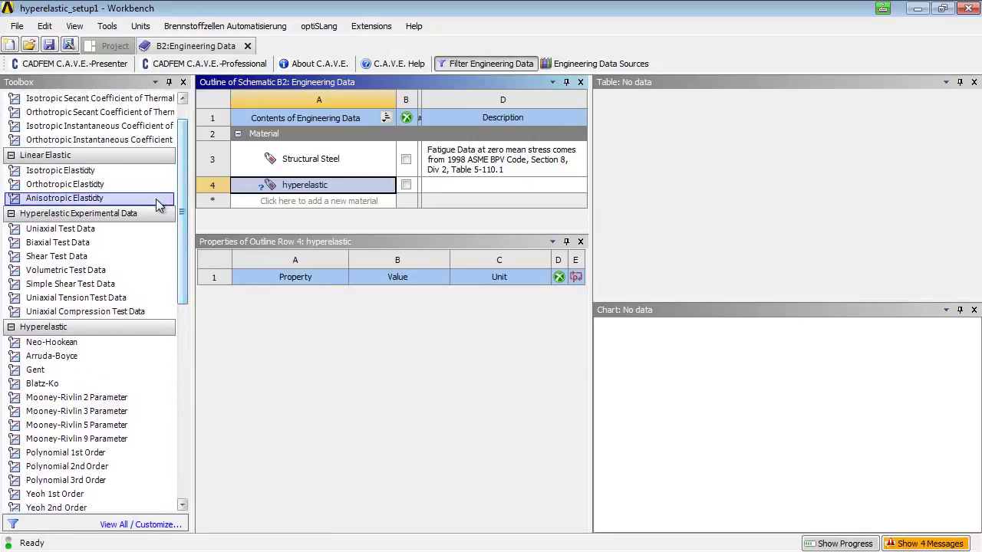
pyautogui.click(91, 230)
pyautogui.moveTo(90, 230); pyautogui.dragTo(270, 286)
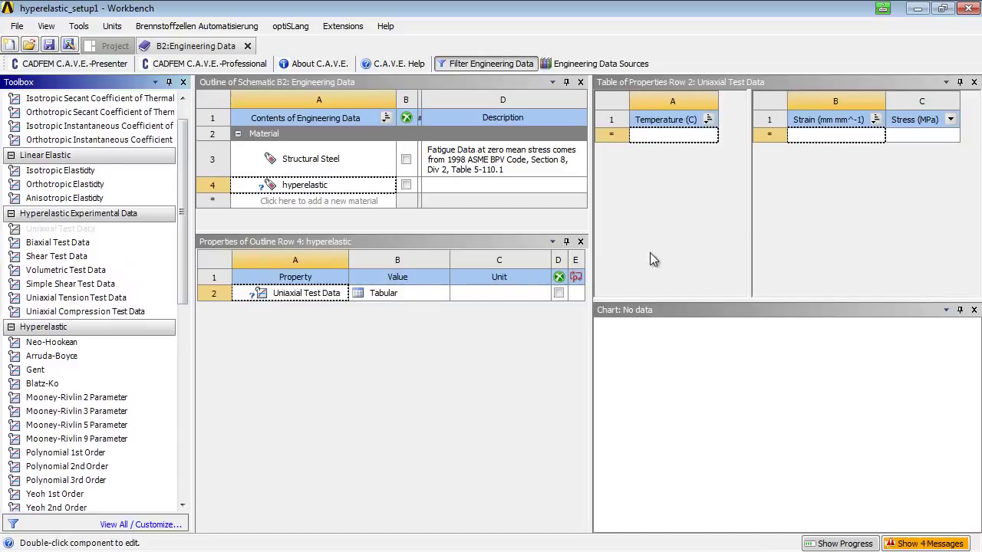
pyautogui.click(840, 149)
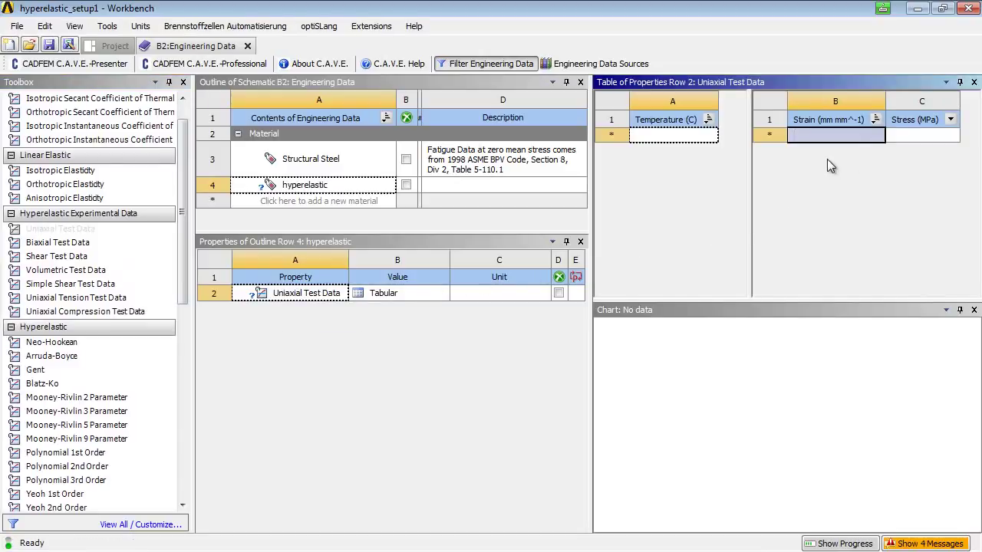
pyautogui.hotkey('ctrl', 'v')
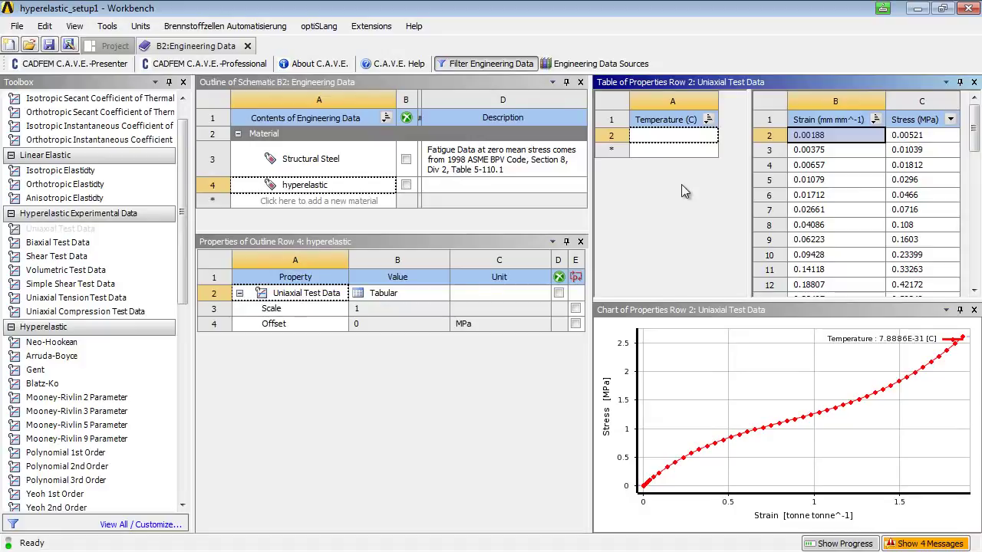
pyautogui.moveTo(179, 232); pyautogui.dragTo(184, 318)
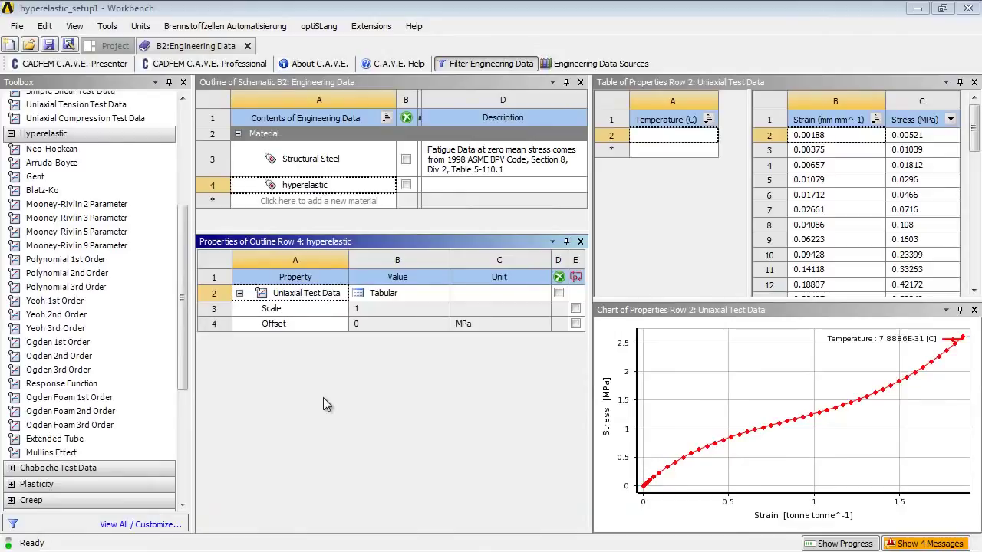
# Add the Mooney-Rivlin 5 Parameter model to hyperelastic and solve its curve fit
pyautogui.moveTo(122, 233); pyautogui.dragTo(295, 300)
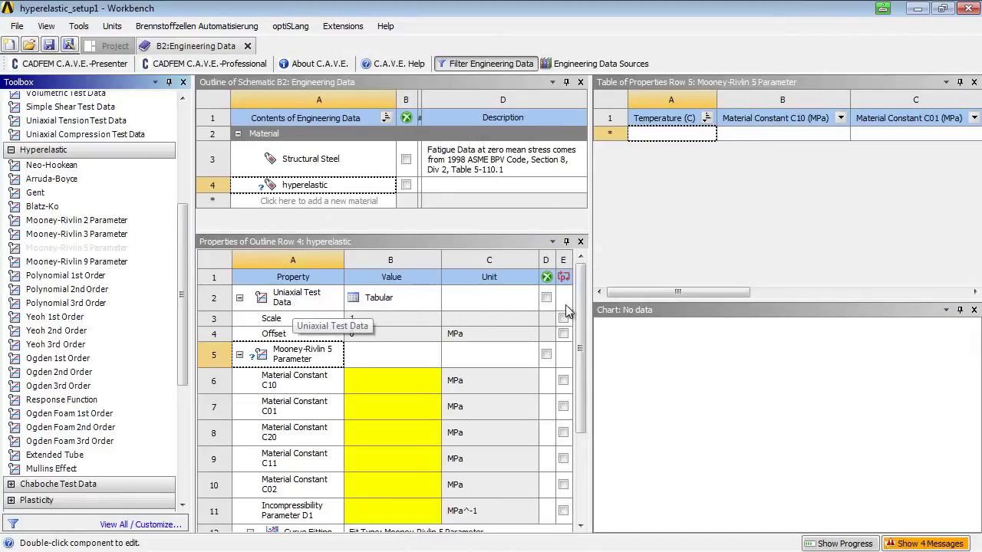
pyautogui.scroll(-2, 581, 340)
pyautogui.moveTo(580, 341); pyautogui.dragTo(583, 395)
pyautogui.click(329, 396)
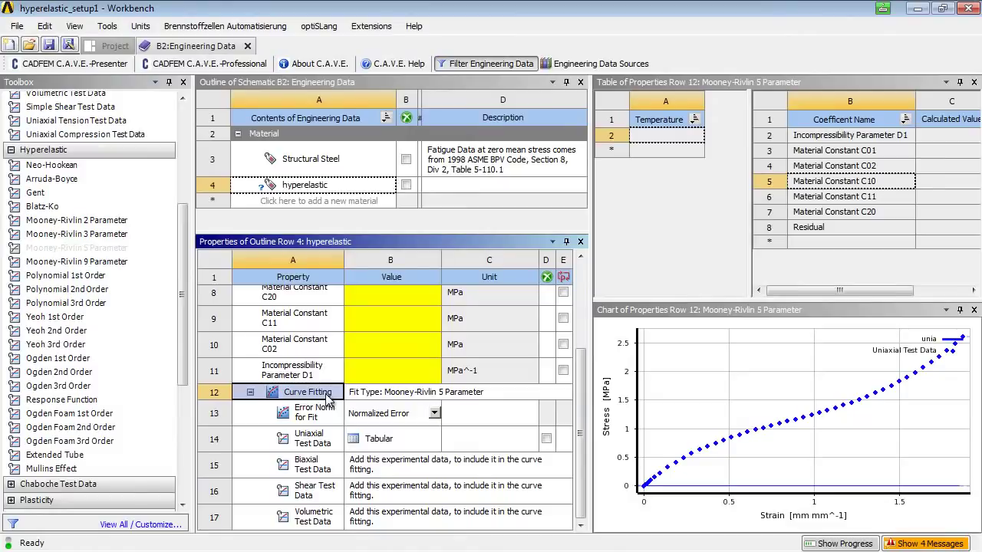
pyautogui.rightClick(329, 396)
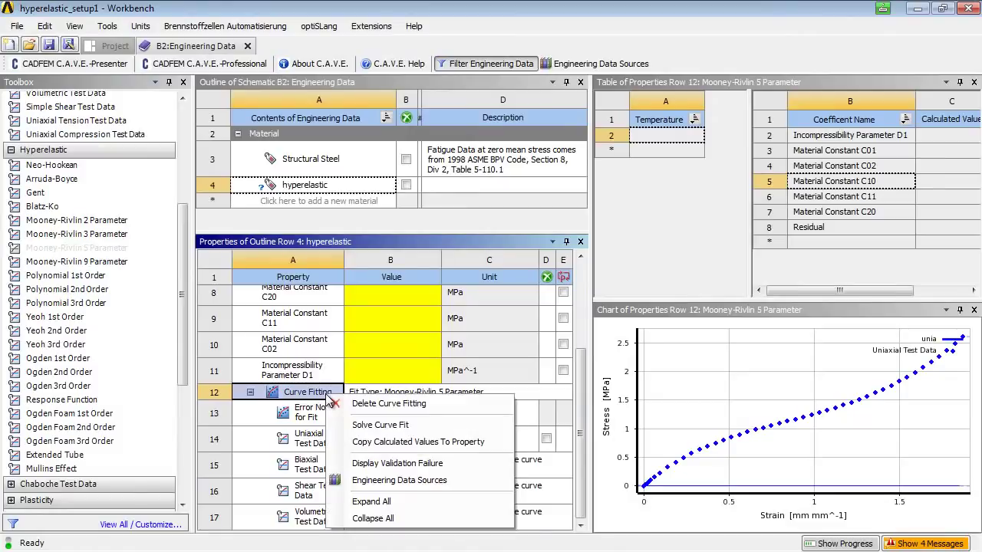
pyautogui.click(383, 429)
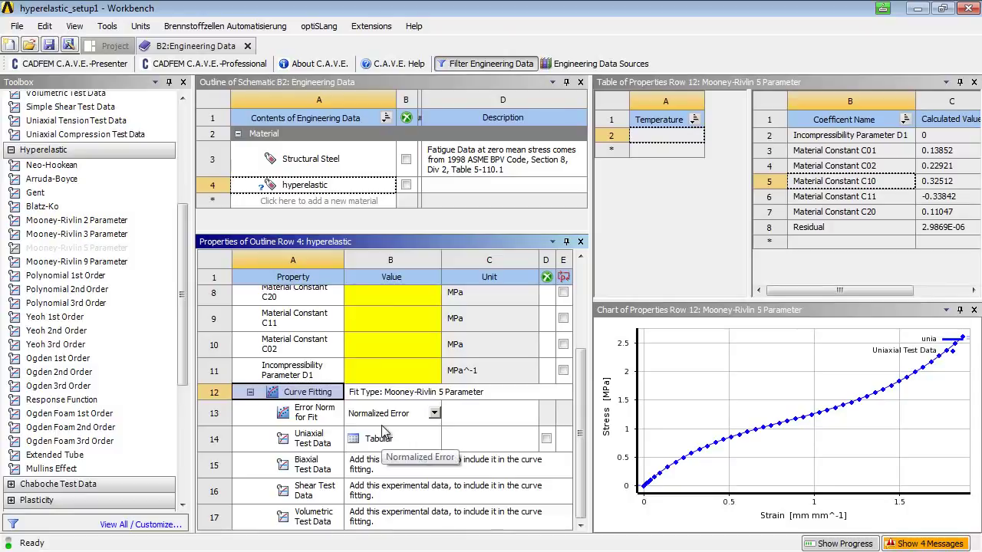
# Copy the fitted values (C10 0.32512, C01 0.13852, C20 0.11047) into the material constants
pyautogui.rightClick(324, 397)
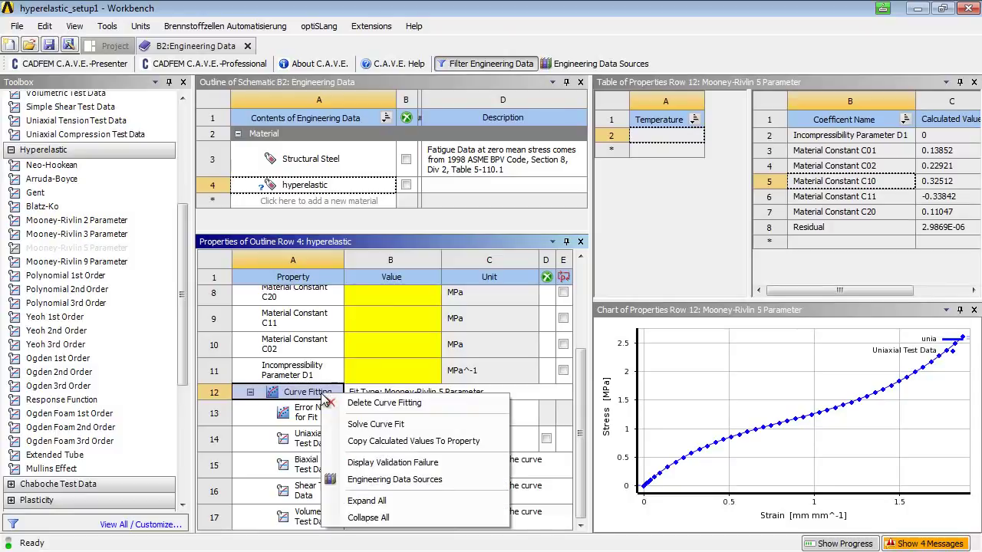
pyautogui.click(373, 441)
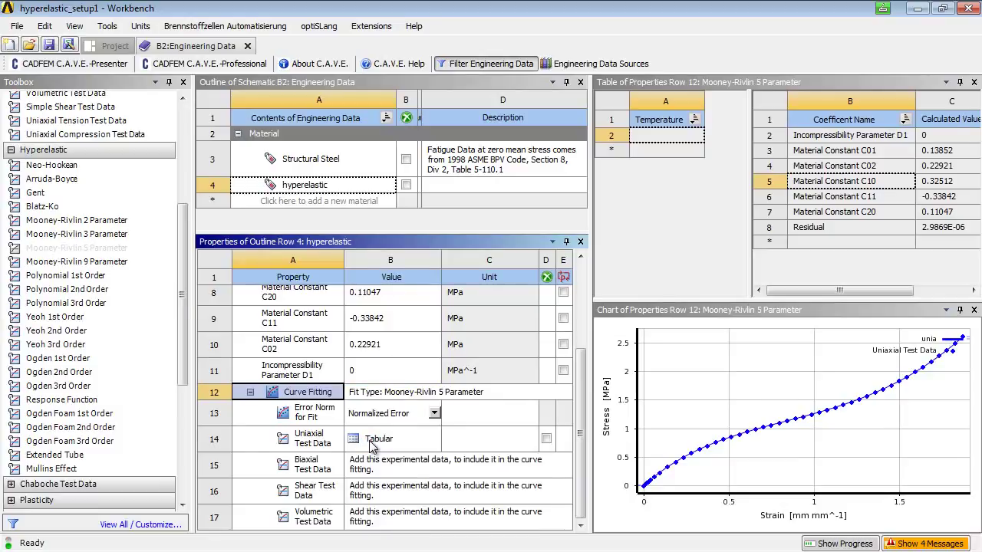
pyautogui.scroll(1, 583, 449)
pyautogui.moveTo(583, 449); pyautogui.dragTo(585, 368)
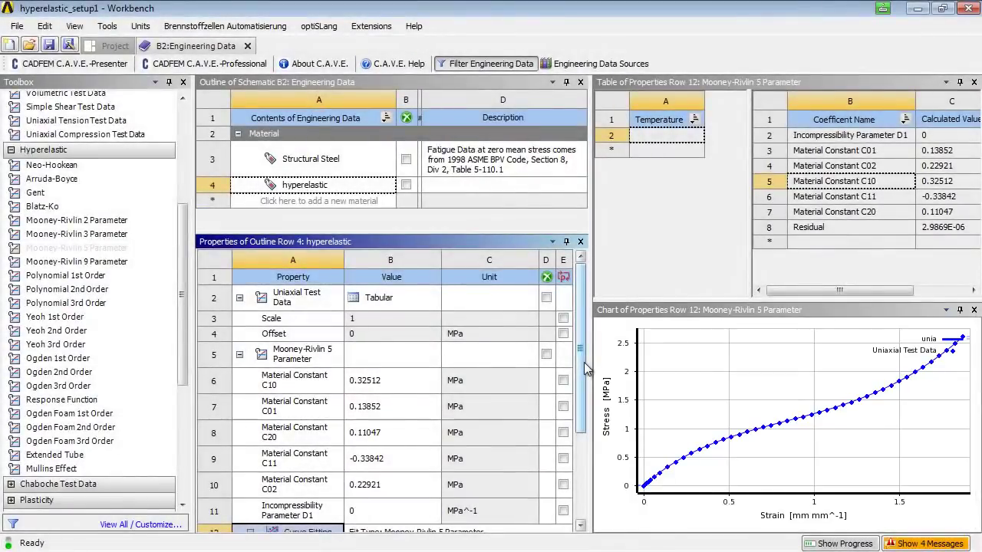
# Launch the model in Mechanical, review the geometry details, and list the two frictionless contacts
pyautogui.click(115, 46)
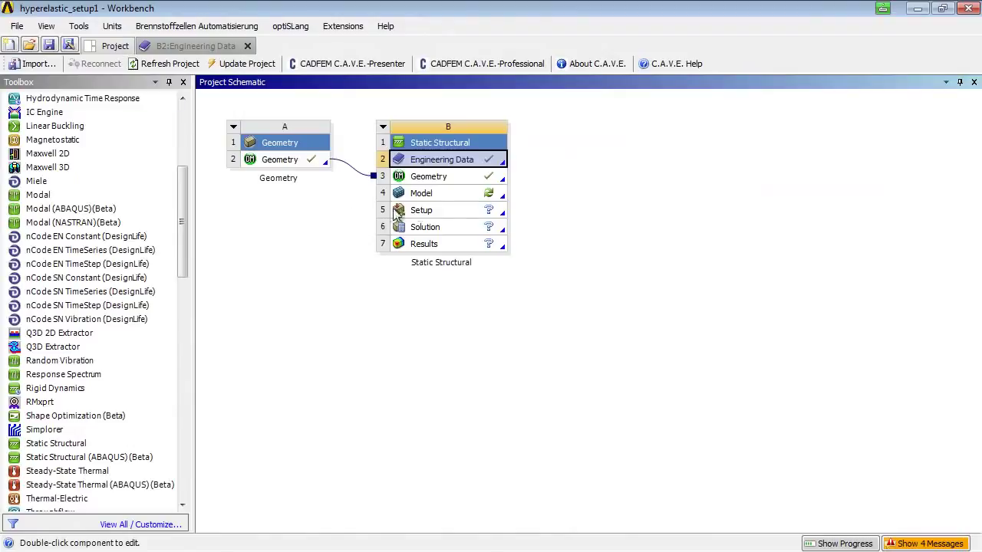
pyautogui.doubleClick(434, 196)
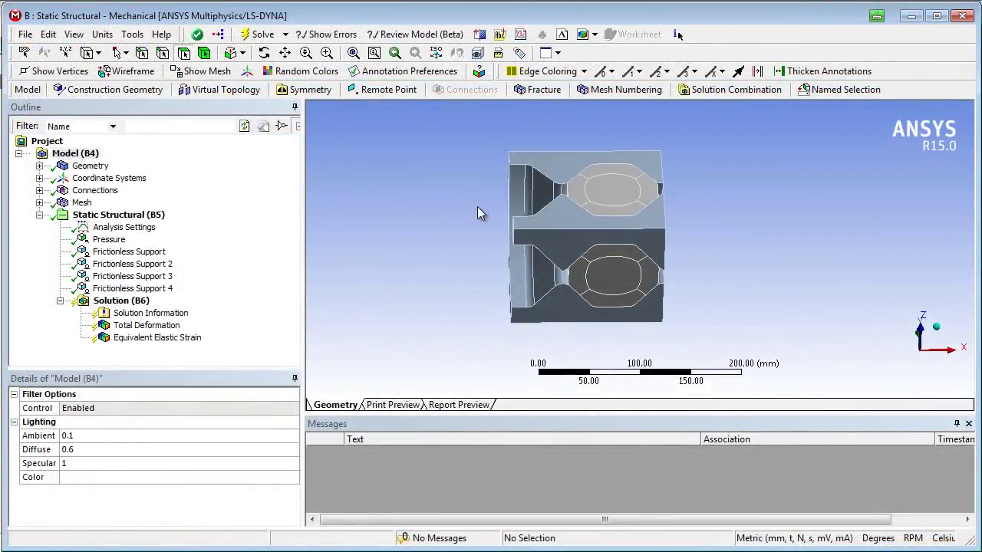
pyautogui.click(100, 164)
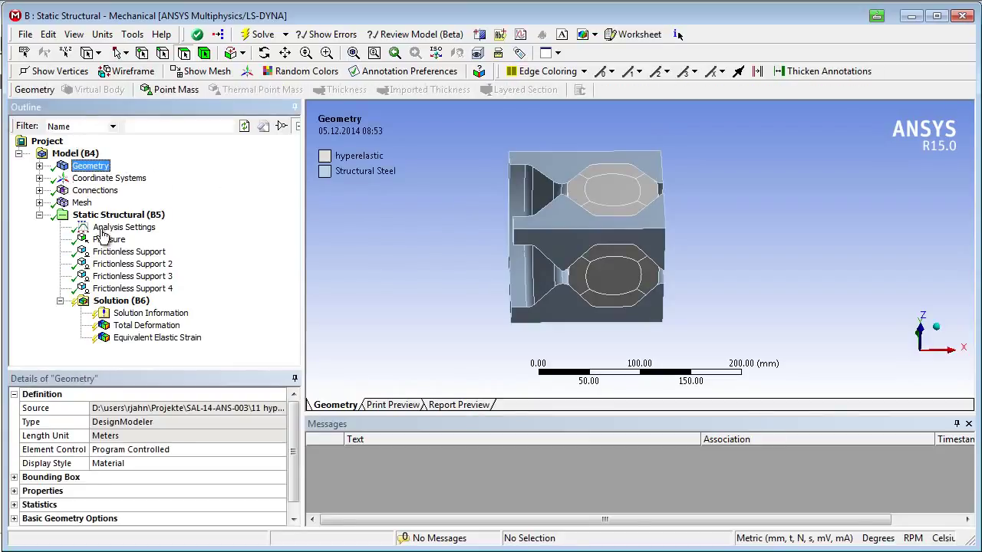
pyautogui.click(142, 464)
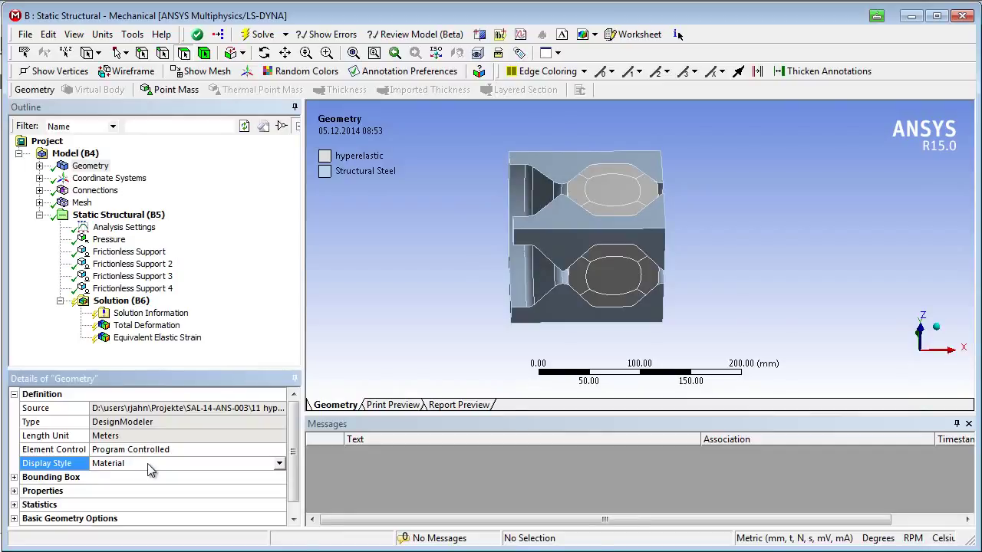
pyautogui.click(40, 190)
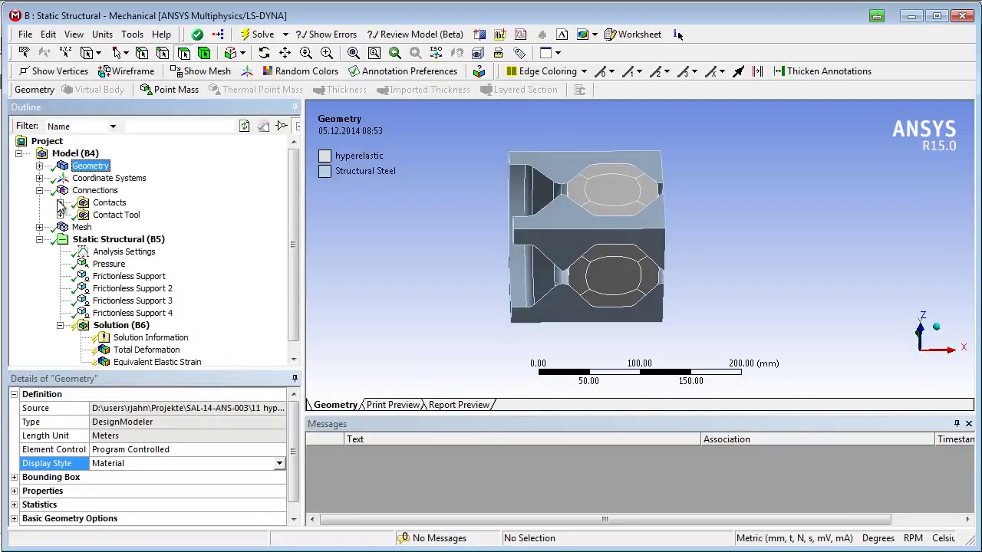
pyautogui.click(60, 202)
# Inspect the first frictionless contact with its contact and target bodies in separate Body Views
pyautogui.click(128, 217)
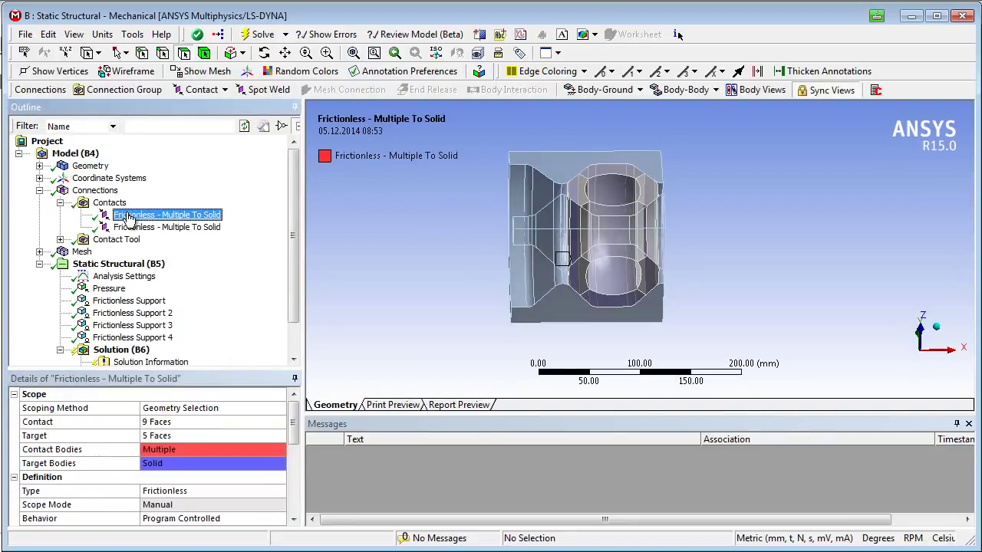
pyautogui.click(750, 91)
pyautogui.moveTo(508, 271)
pyautogui.mouseDown(button='middle')
pyautogui.moveTo(509, 208)
pyautogui.moveTo(556, 178)
pyautogui.moveTo(565, 204)
pyautogui.moveTo(533, 263)
pyautogui.moveTo(572, 271)
pyautogui.moveTo(511, 272)
pyautogui.mouseUp(button='middle')
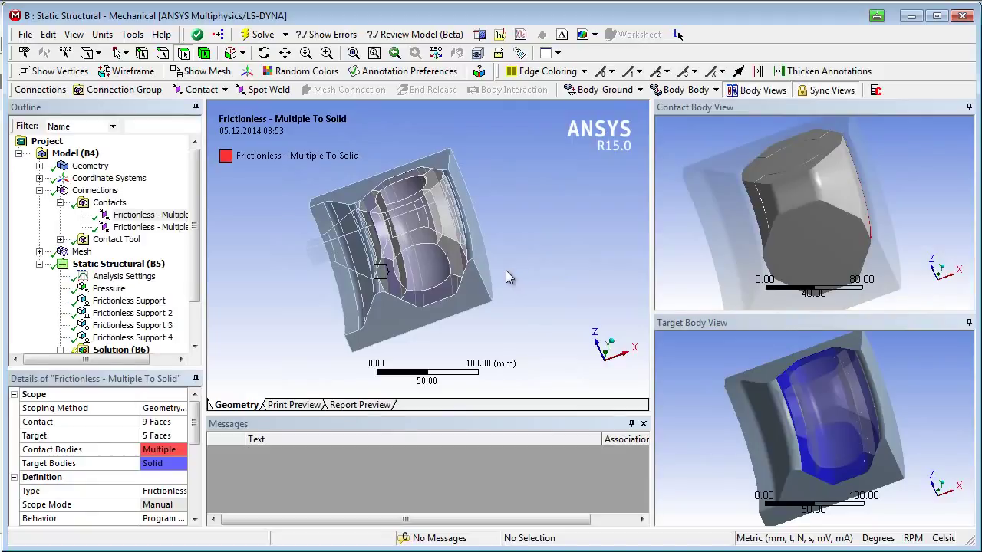
pyautogui.moveTo(194, 273); pyautogui.dragTo(193, 309)
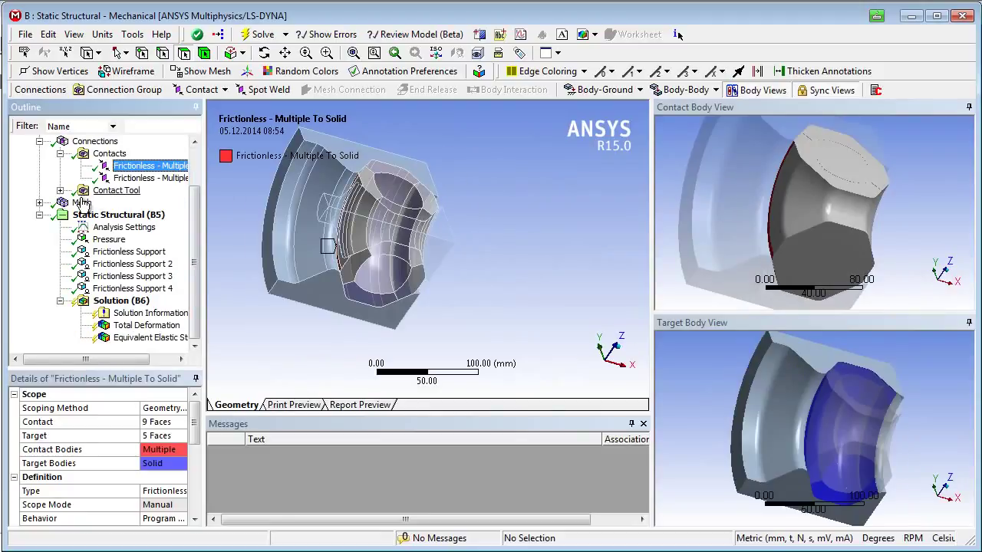
# Show the meshed model and highlight the five bodies using the Sweep Method
pyautogui.click(39, 202)
pyautogui.click(80, 203)
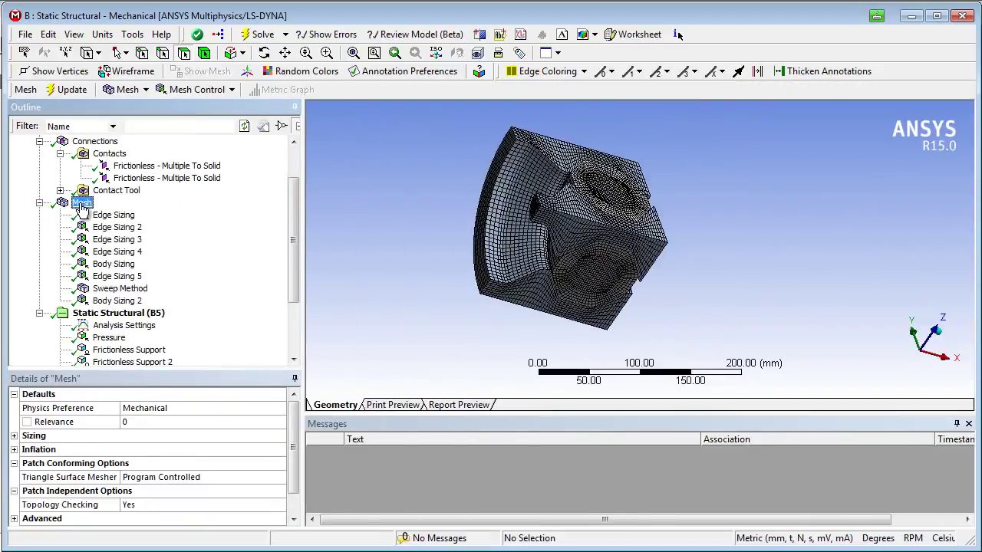
pyautogui.moveTo(353, 217); pyautogui.dragTo(583, 230, button='middle')
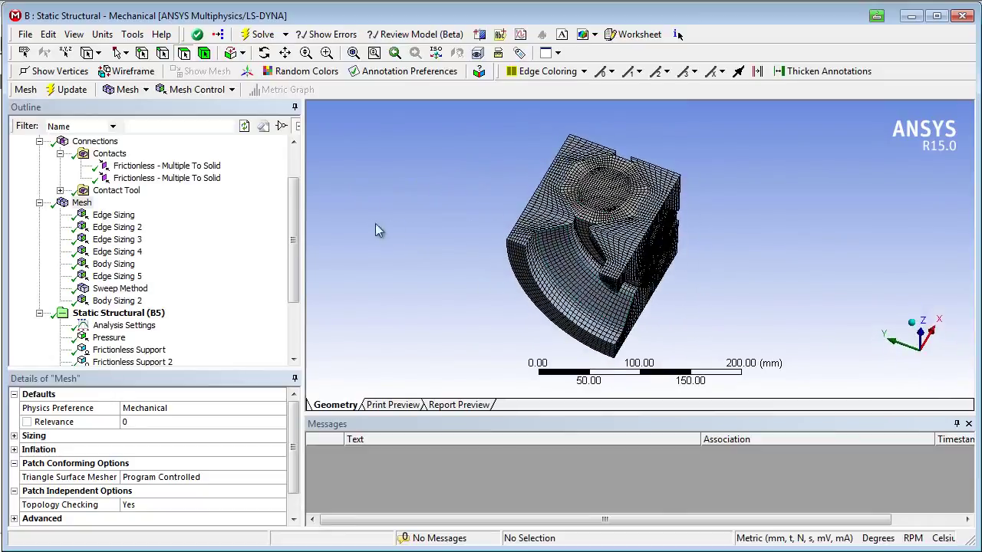
pyautogui.click(136, 289)
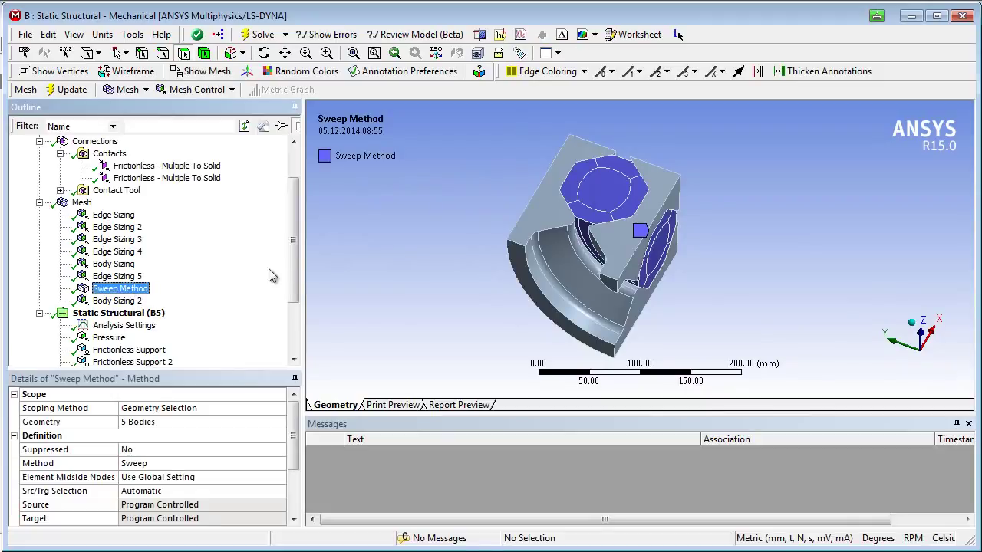
pyautogui.moveTo(291, 256); pyautogui.dragTo(291, 305)
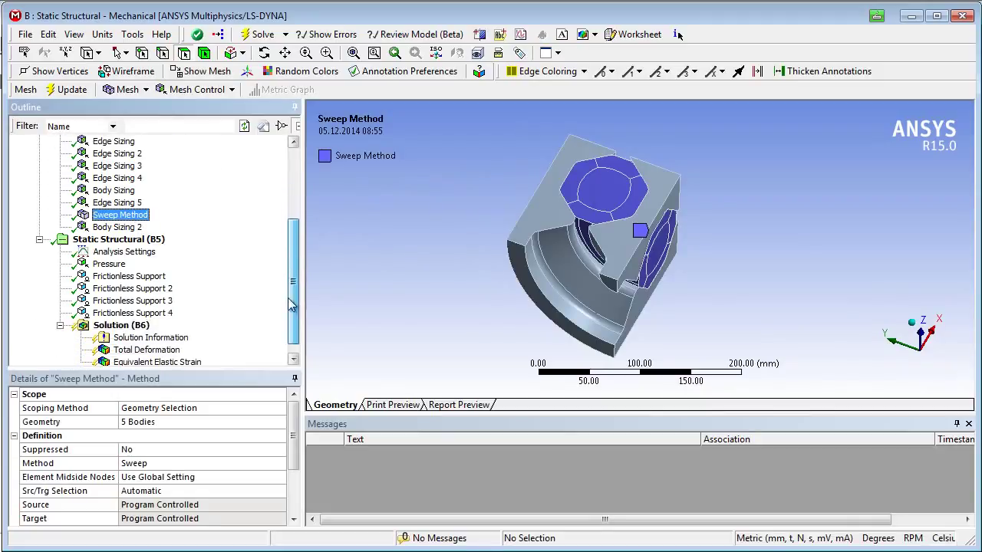
# Review all four frictionless supports together, then the 4.585 MPa pressure load on its face
pyautogui.click(141, 276)
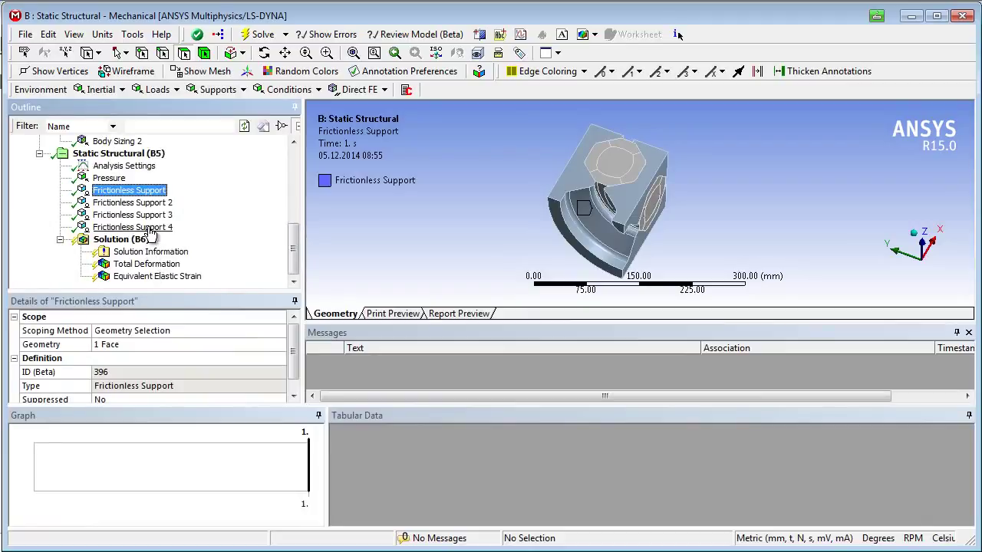
pyautogui.keyDown('shift'); pyautogui.click(132, 227); pyautogui.keyUp('shift')
pyautogui.moveTo(480, 232); pyautogui.dragTo(539, 194, button='middle')
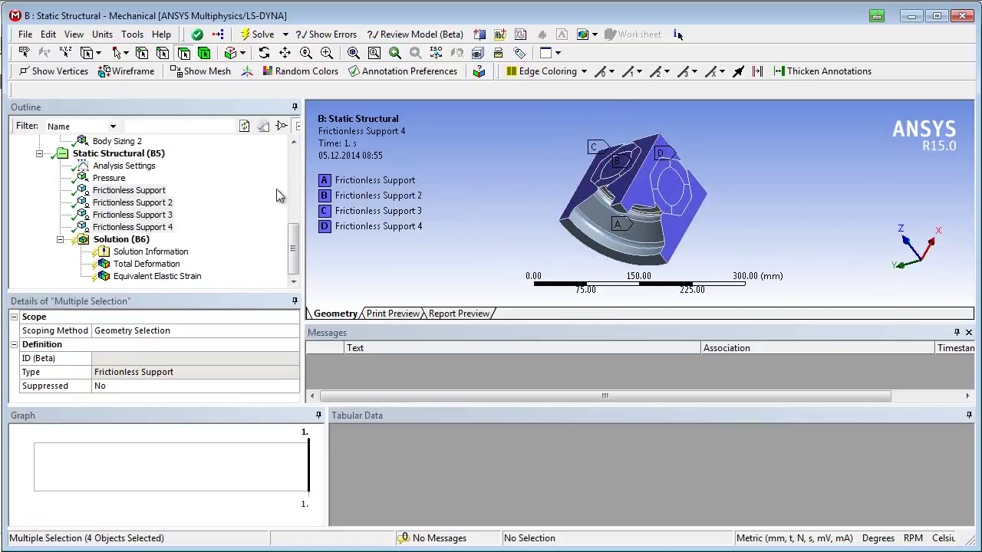
pyautogui.click(109, 178)
pyautogui.moveTo(481, 231); pyautogui.dragTo(524, 222, button='middle')
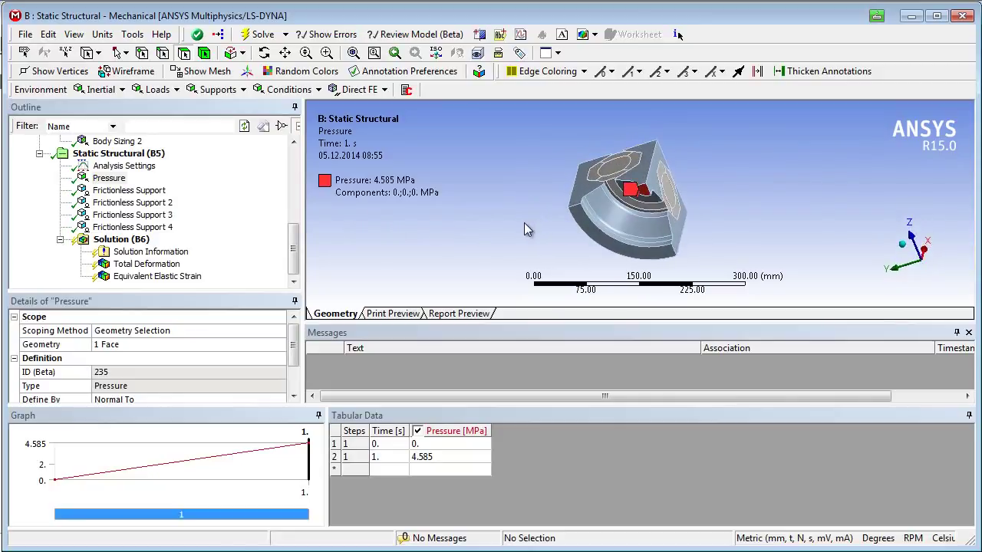
# In Analysis Settings, turn on Large Deflection and check Auto Time Stepping
pyautogui.click(123, 166)
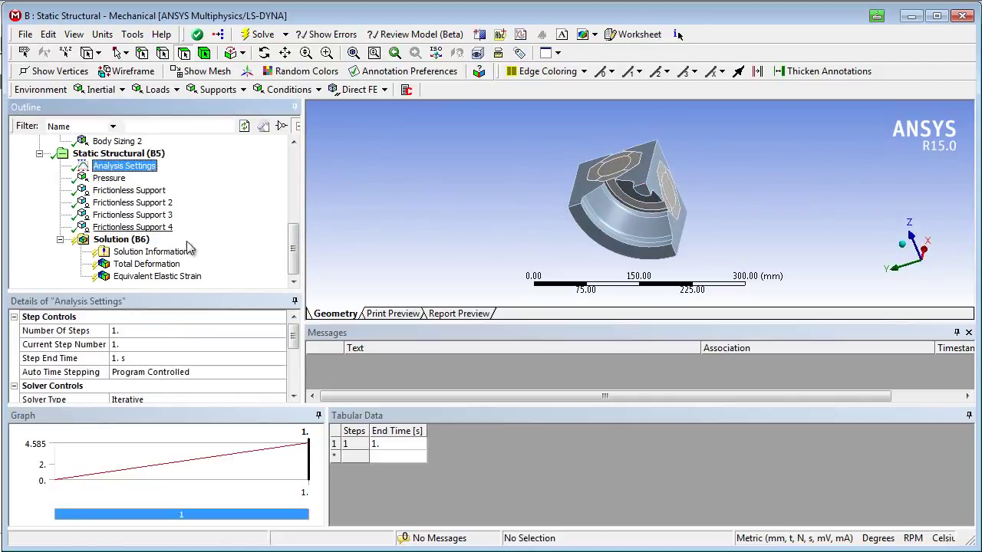
pyautogui.moveTo(256, 294); pyautogui.dragTo(249, 221)
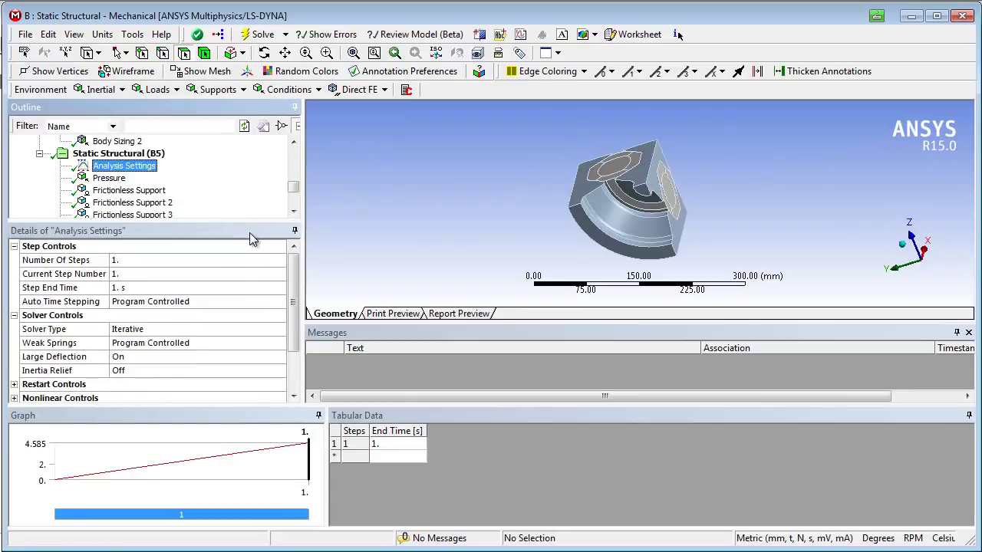
pyautogui.click(149, 356)
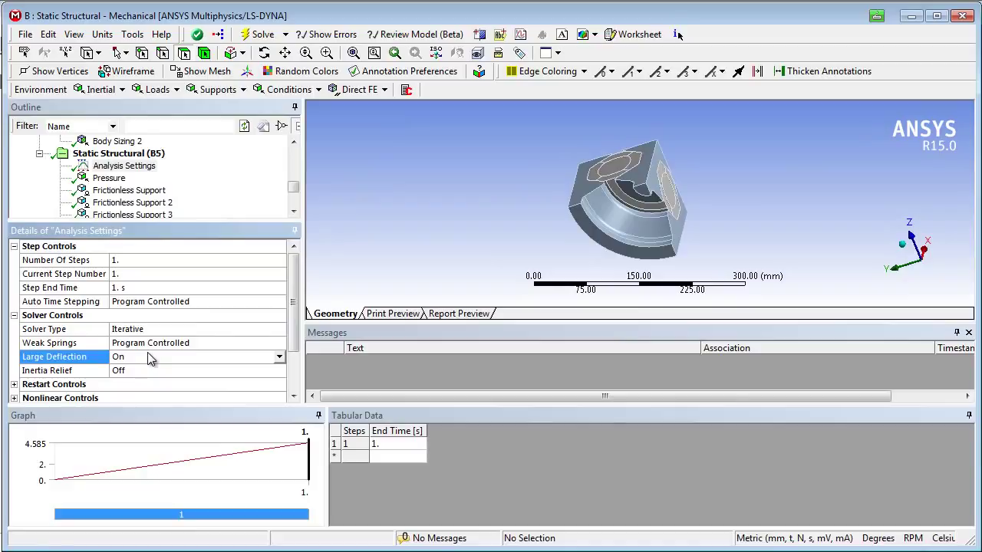
pyautogui.click(169, 304)
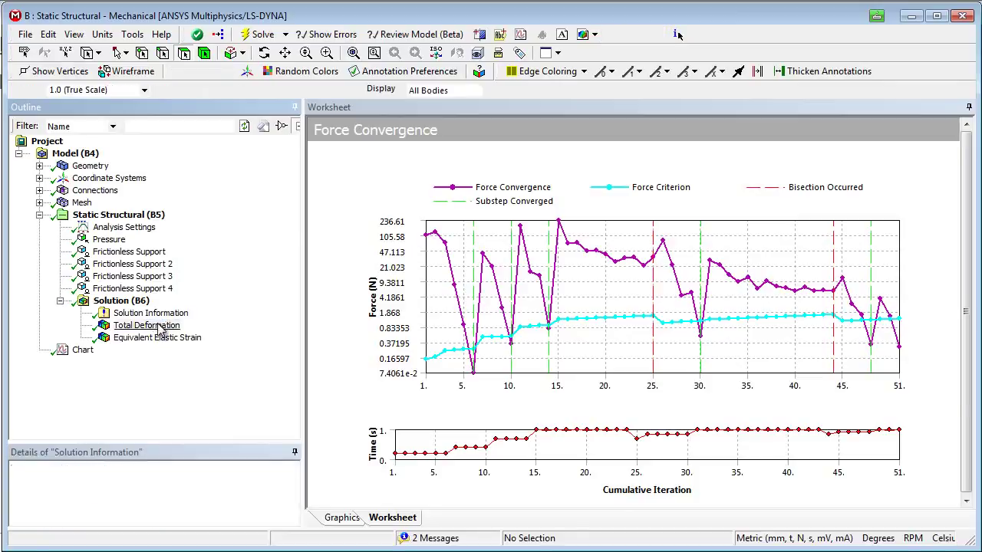
# Display the Total Deformation result (max 10.395 mm) with the undeformed wireframe overlaid
pyautogui.click(164, 326)
pyautogui.moveTo(460, 314); pyautogui.dragTo(558, 340, button='middle')
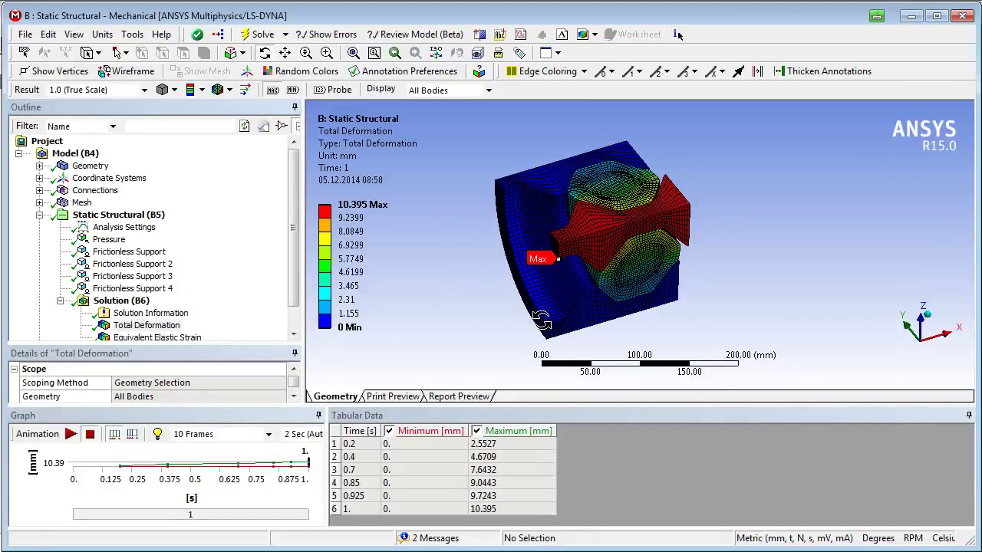
pyautogui.click(229, 90)
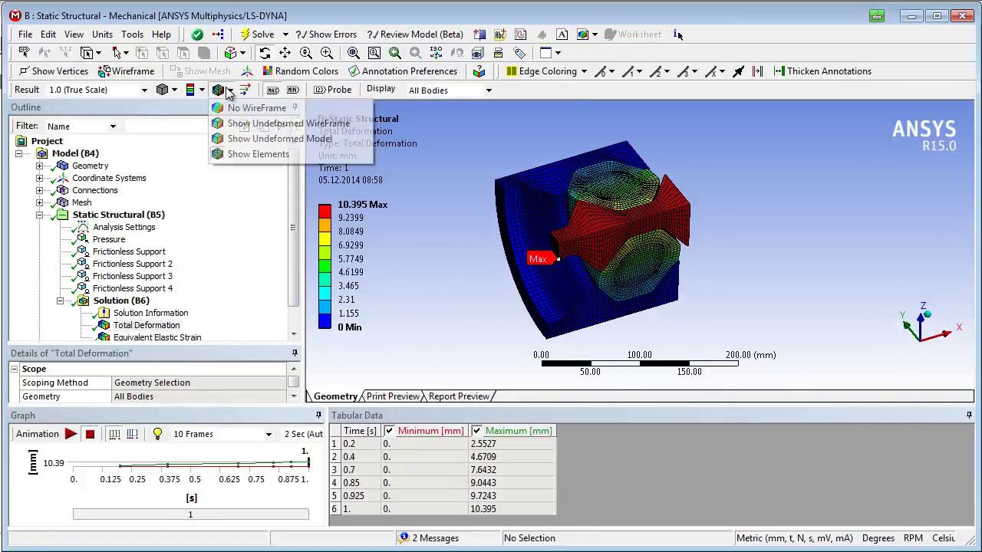
pyautogui.click(251, 123)
pyautogui.moveTo(486, 240); pyautogui.dragTo(533, 229, button='middle')
# Play the total deformation animation, then pause it
pyautogui.click(70, 434)
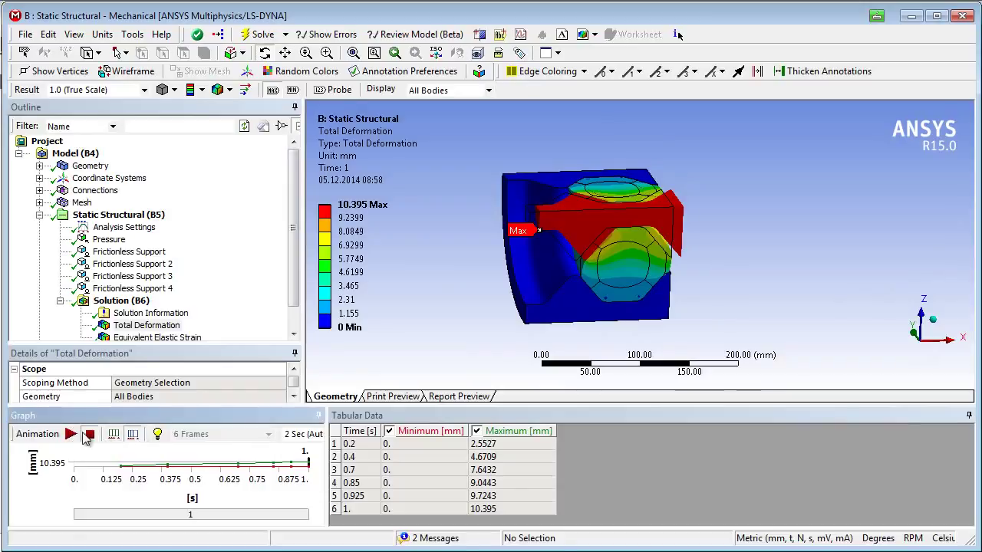
pyautogui.click(70, 434)
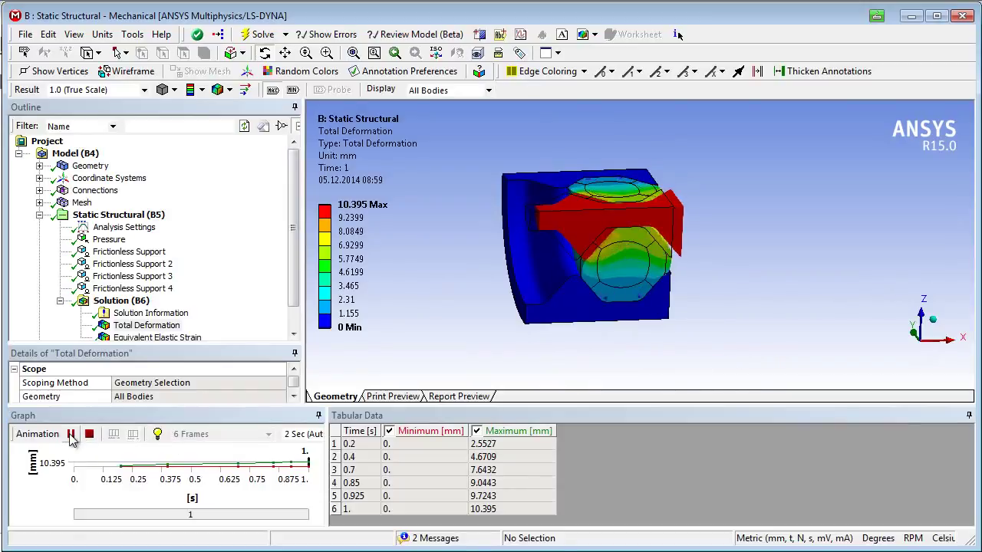
pyautogui.click(70, 434)
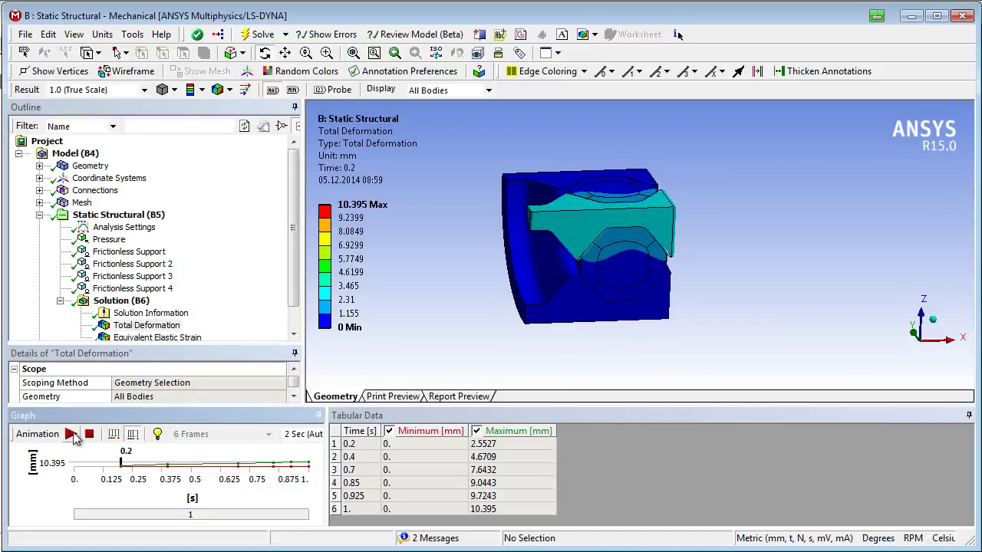
# Show the Equivalent Elastic Strain result (max 0.2405 mm/mm) and rotate the view
pyautogui.click(295, 317)
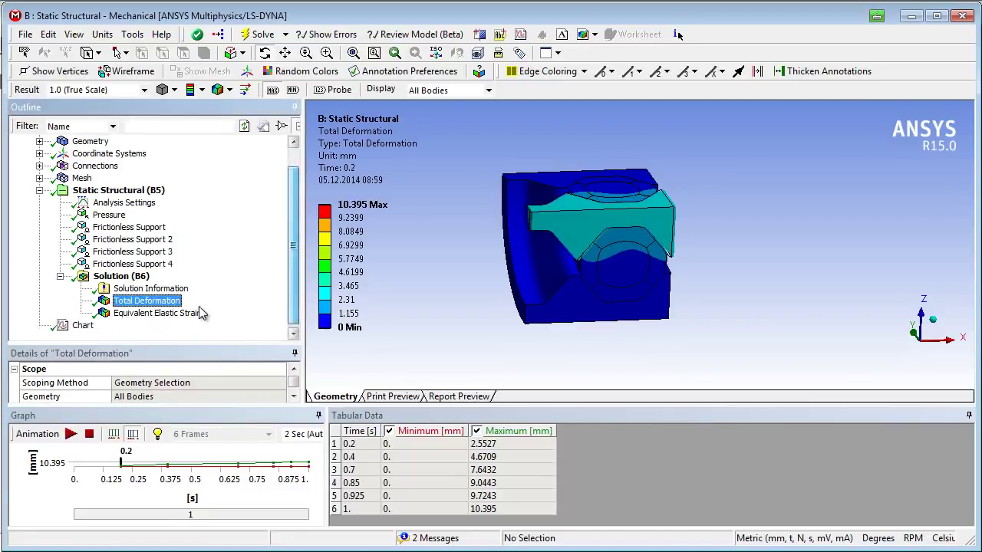
pyautogui.click(187, 313)
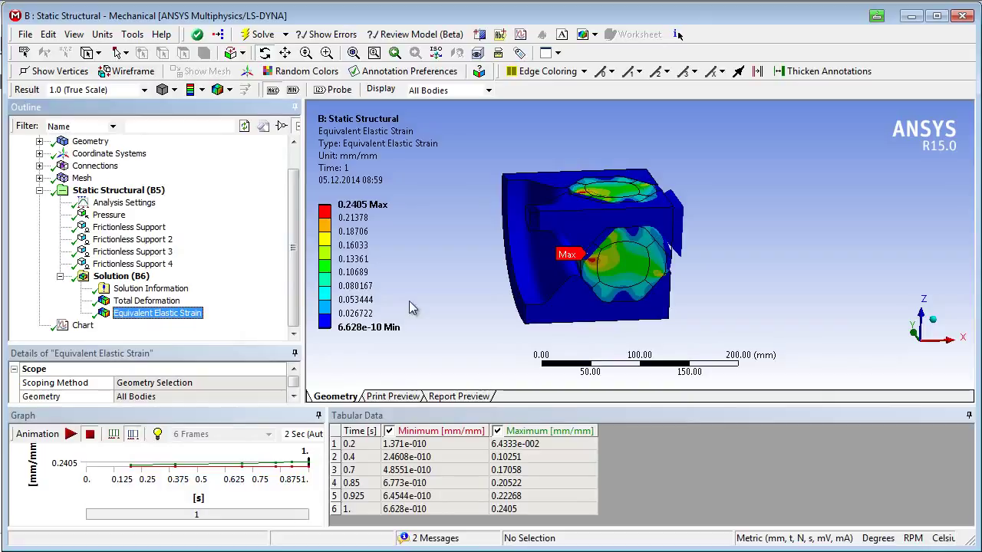
pyautogui.moveTo(518, 276); pyautogui.dragTo(505, 290)
pyautogui.moveTo(506, 290); pyautogui.dragTo(504, 290)
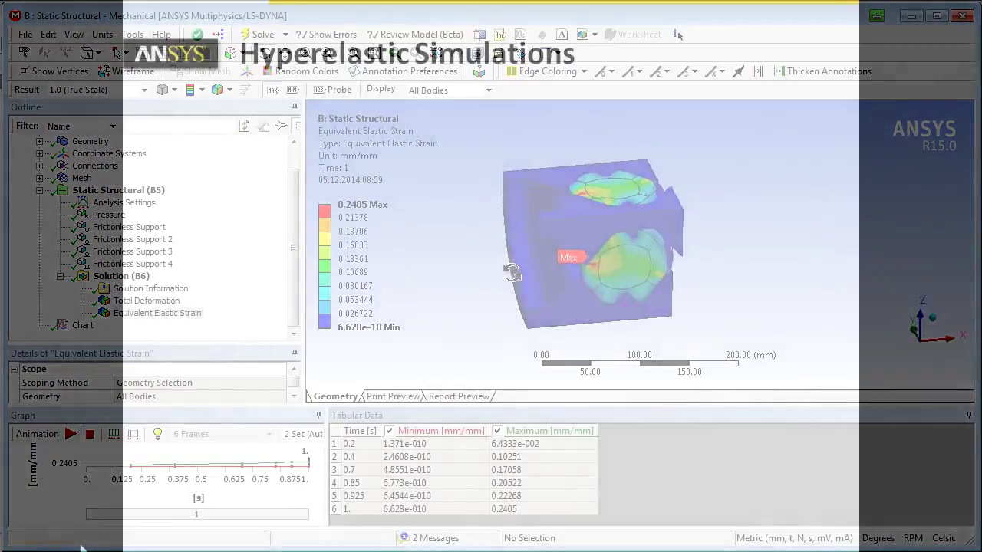